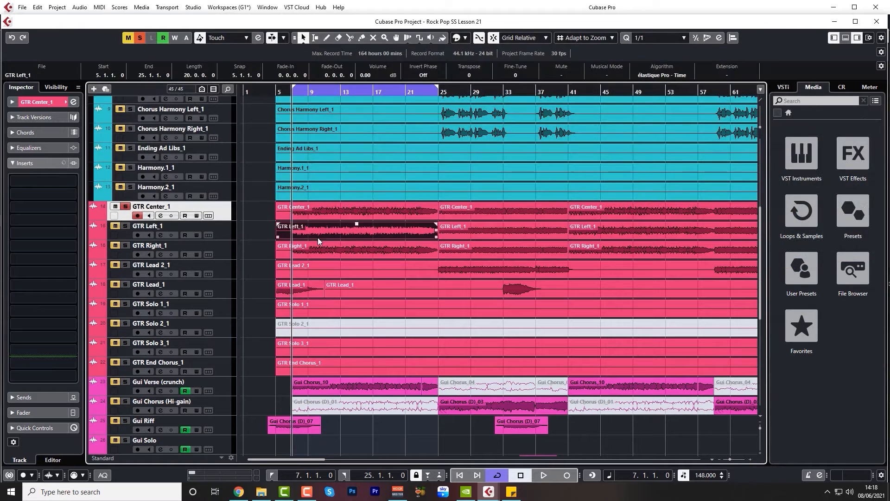
Step: Select the first GTR Center_1 event and play back the soloed guitar from bar 7 to hear it without effects
click(319, 245)
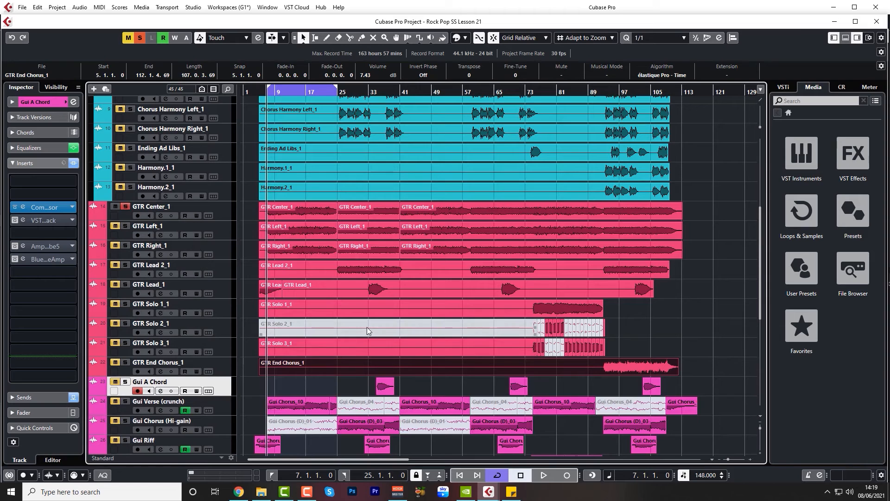
click(303, 211)
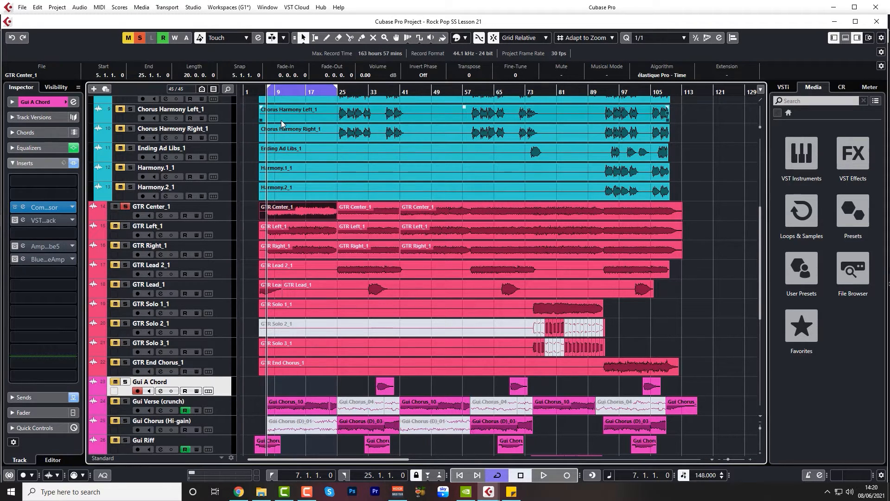
key(space)
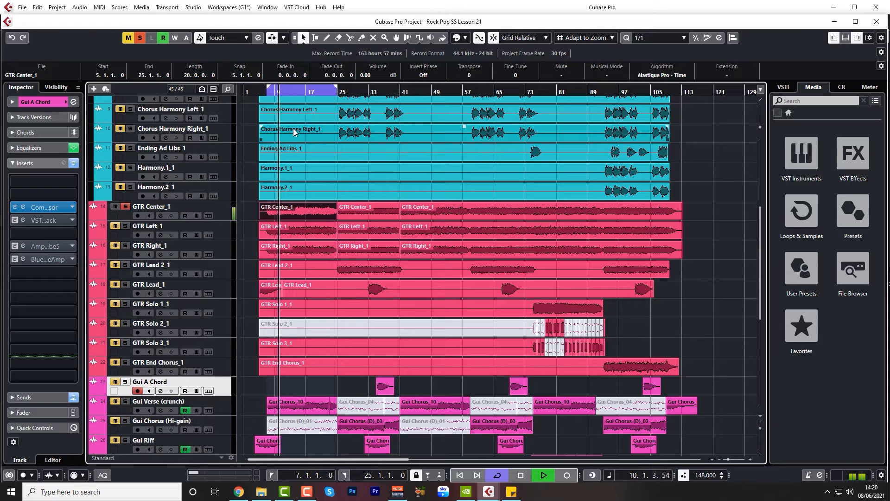
key(space)
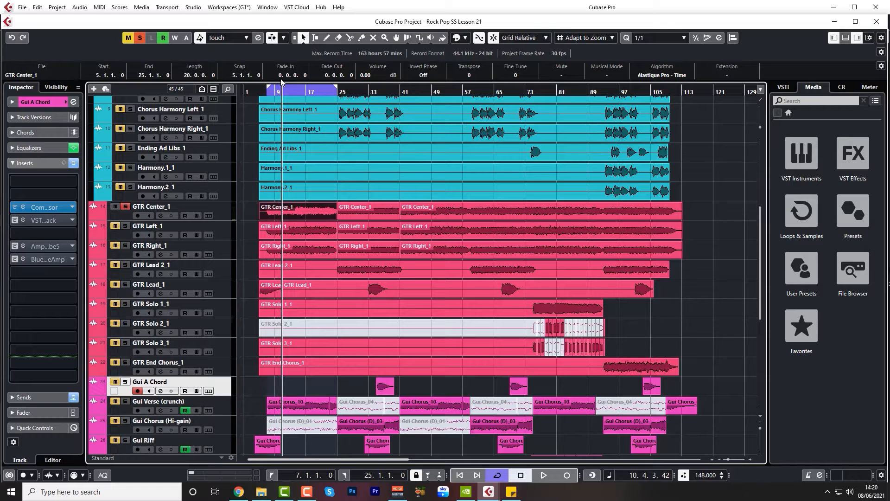
Step: Add the Wider effect from the Spatial + Panner category as an insert on the GTR Center_1 track
click(226, 214)
click(59, 210)
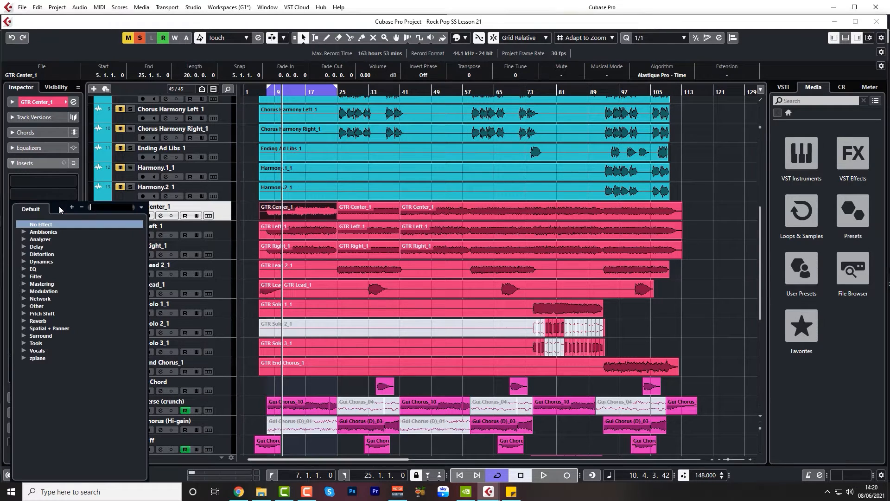
click(24, 328)
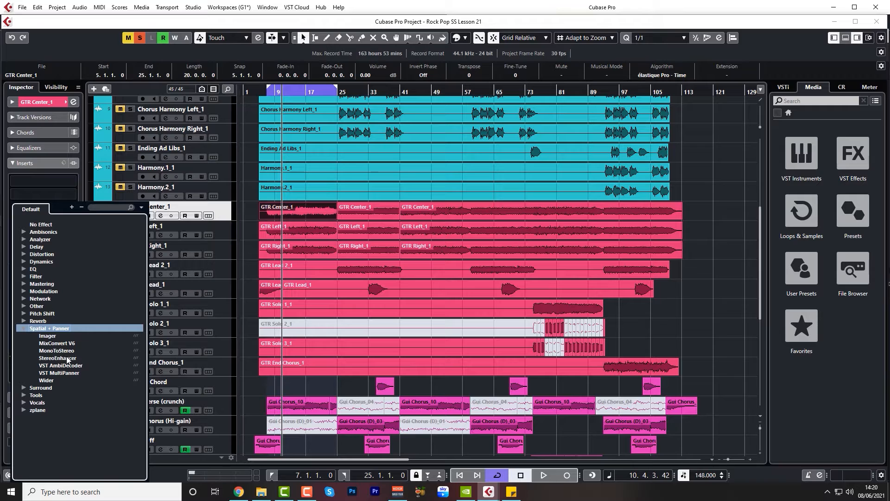
click(61, 381)
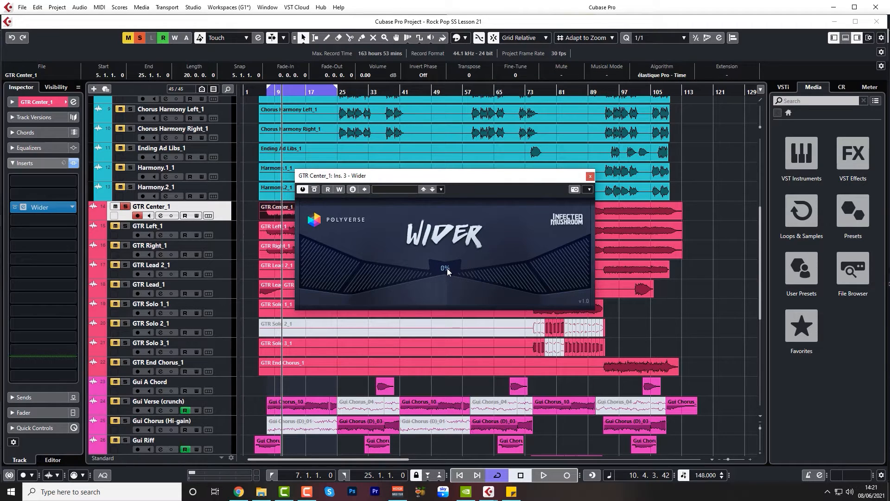
Step: Audition Wider on GTR Center_1 during playback while varying its width amount
drag(450, 268, 414, 278)
key(space)
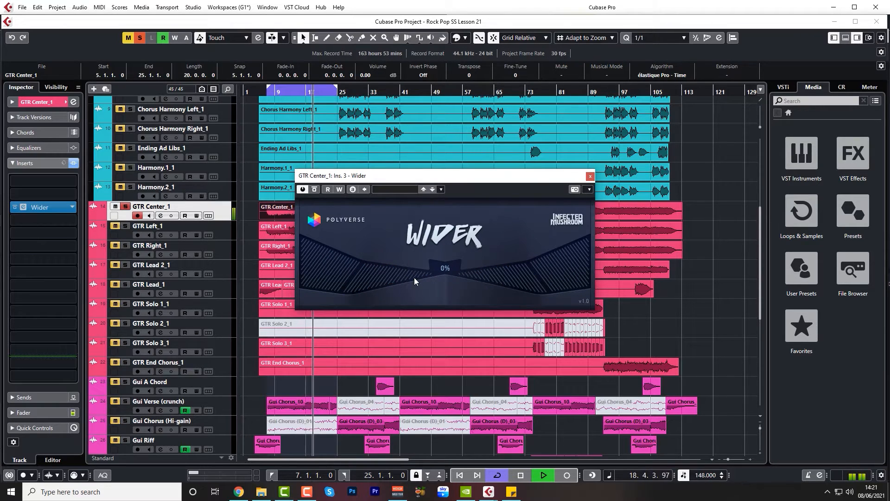
drag(414, 277, 393, 253)
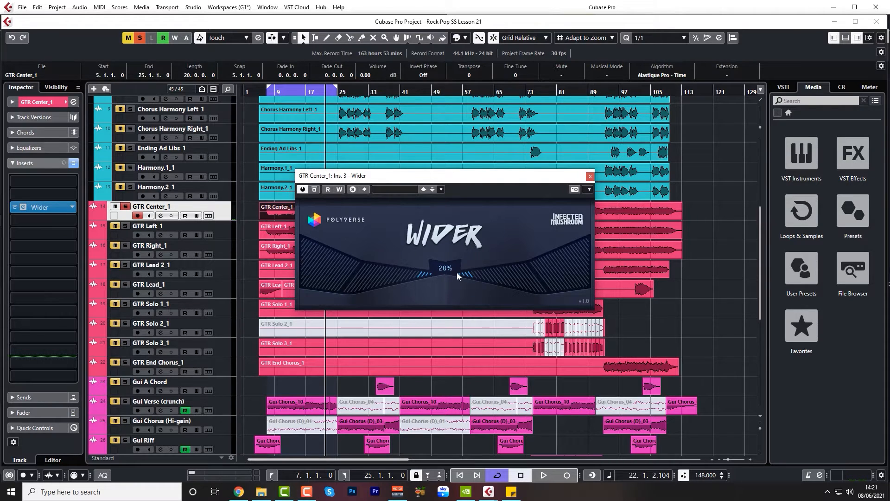
Step: Close the Wider plug-in and remove it from the inserts of GTR Center_1
click(590, 177)
click(72, 206)
click(52, 222)
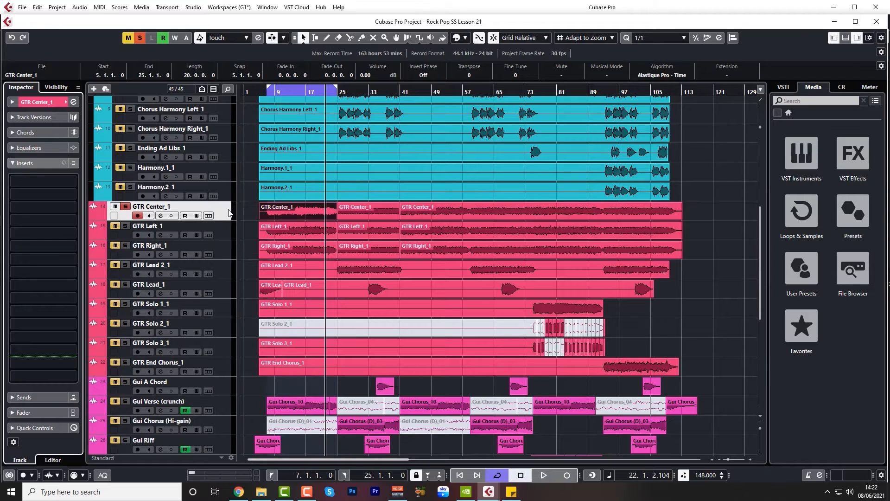
Step: Solo the Gui Wide group track and deactivate its Quadrafuzz v2 insert
scroll(219, 263, down, 5)
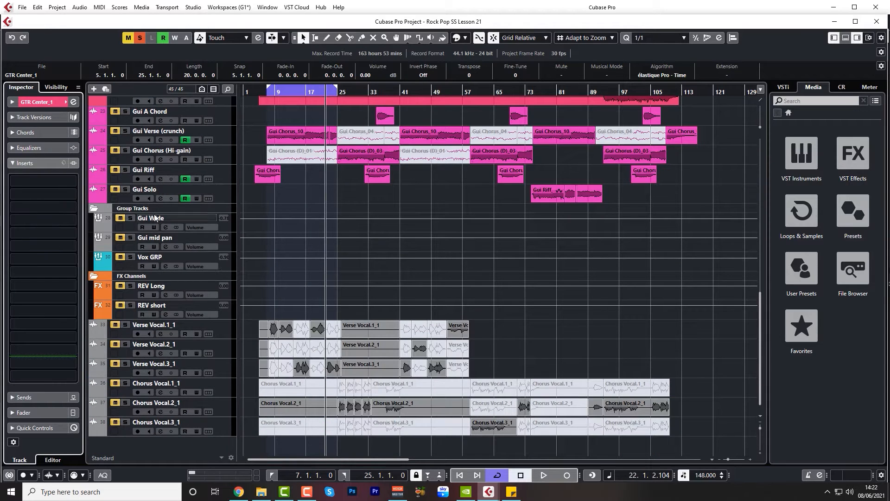
click(131, 218)
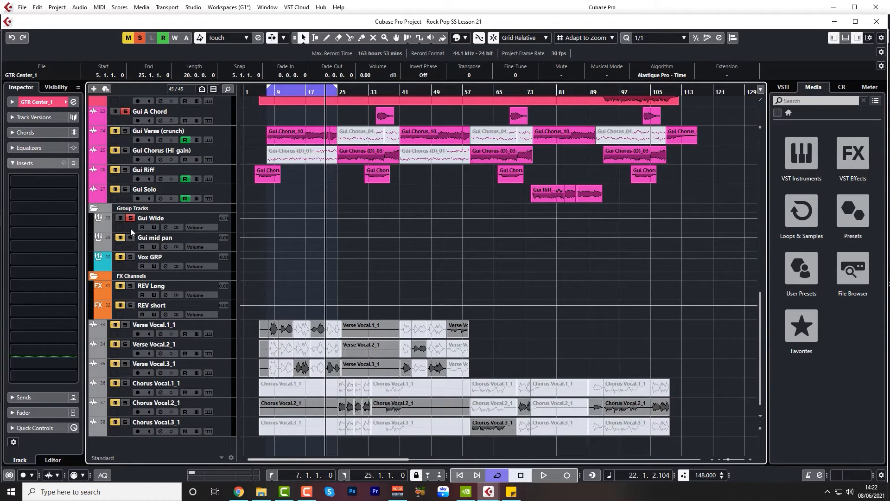
click(130, 229)
click(14, 189)
Step: Route the output of the GTR Center_1 track to the Gui Wide group in the MixConsole
scroll(172, 241, up, 4)
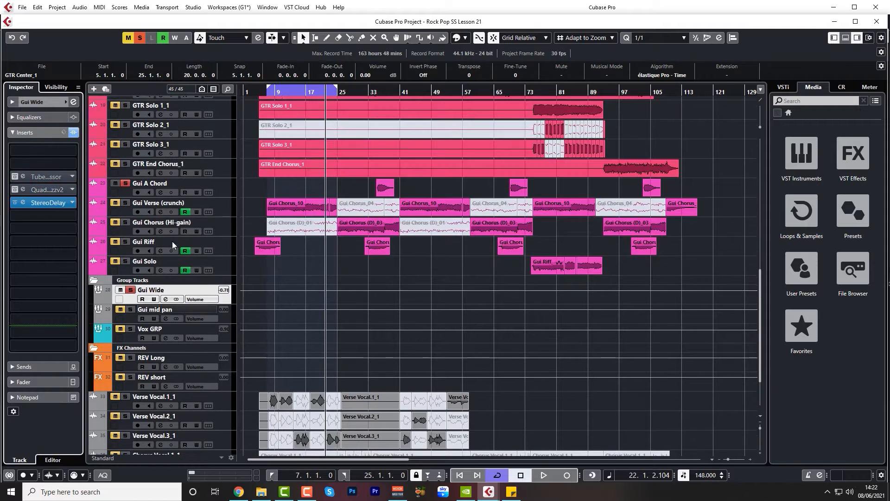
click(224, 159)
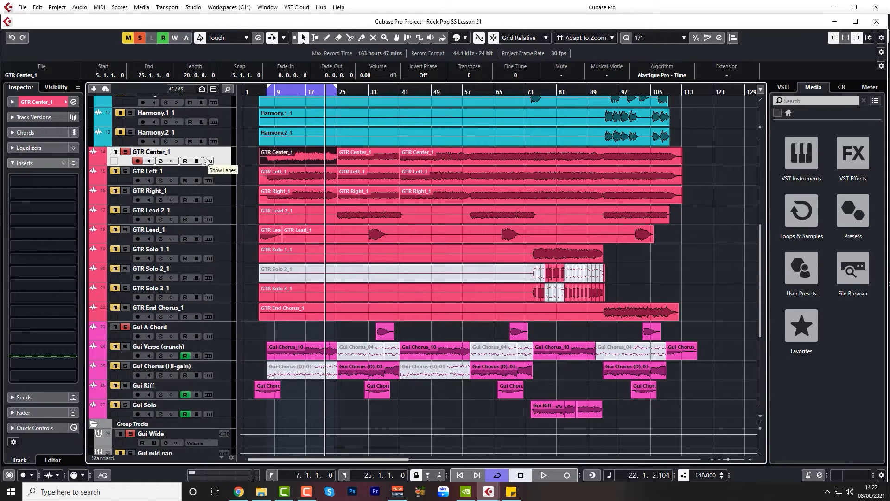
key(F3)
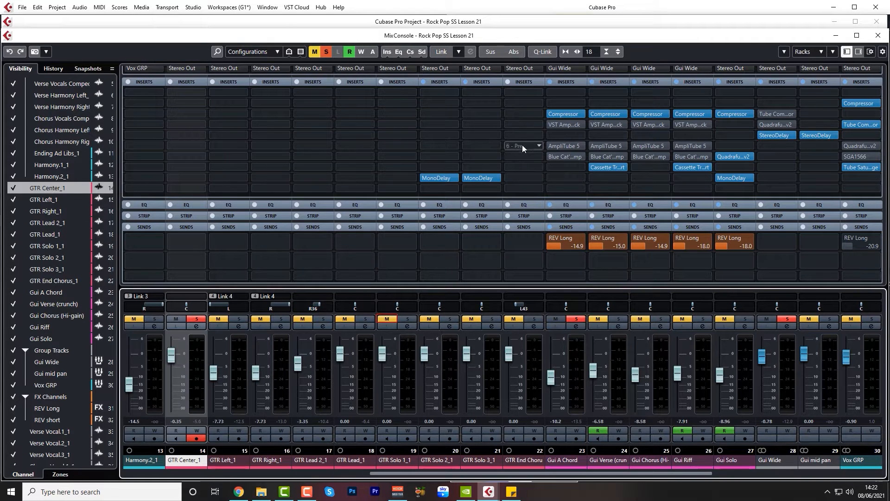
click(191, 68)
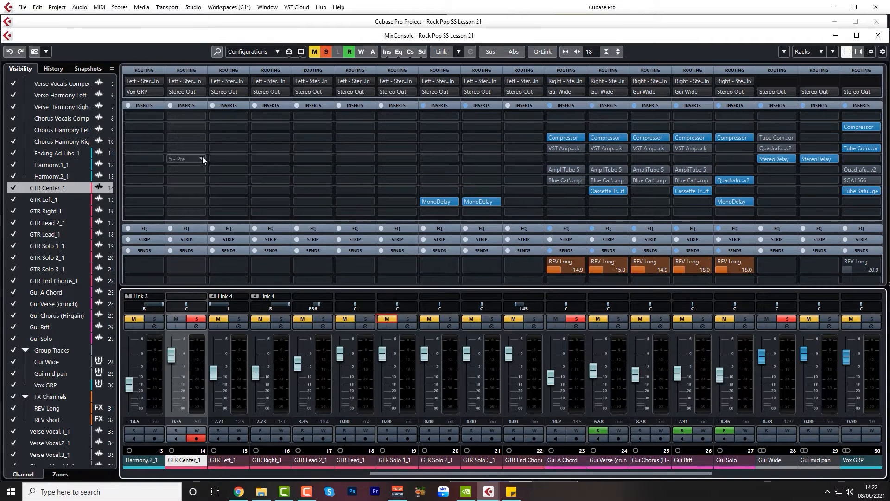
click(189, 92)
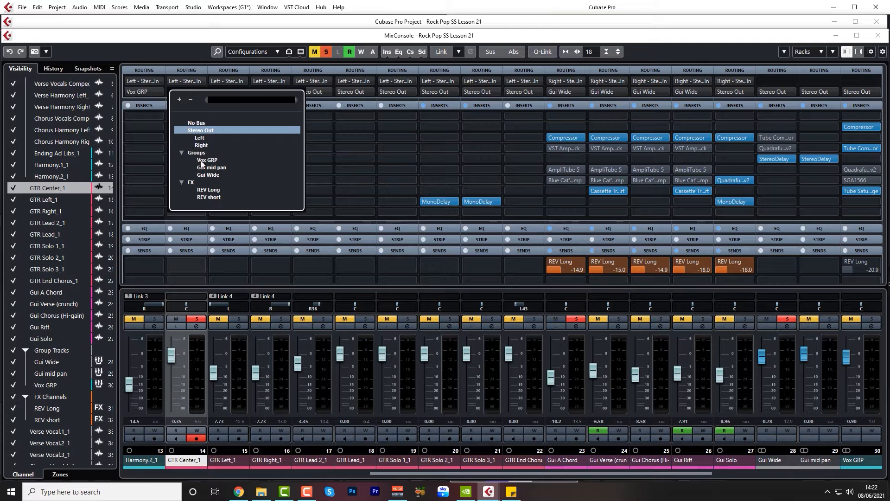
click(205, 175)
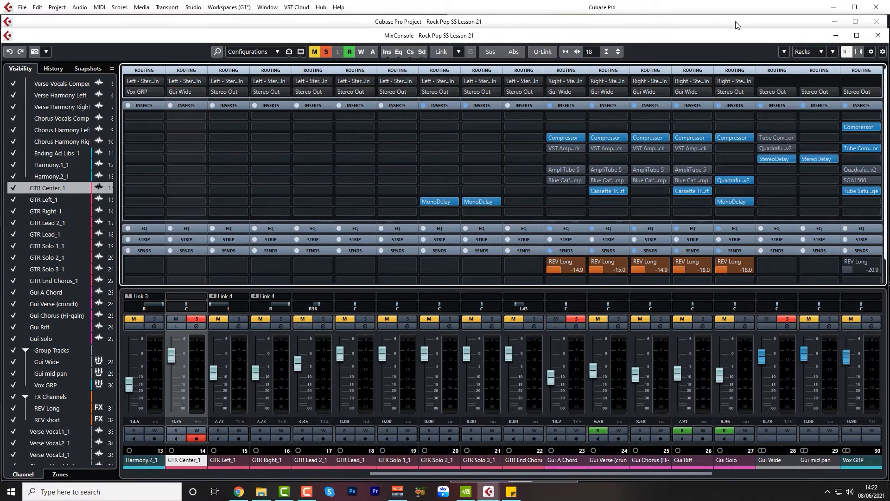
key(F3)
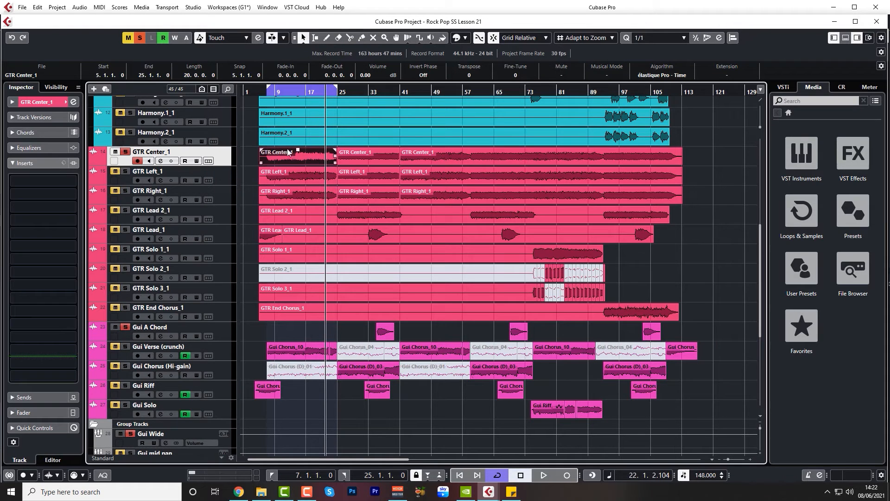
Step: Return the playback position to bar 7 and open the StereoDelay insert on the Gui Wide group channel
click(268, 93)
scroll(162, 375, down, 3)
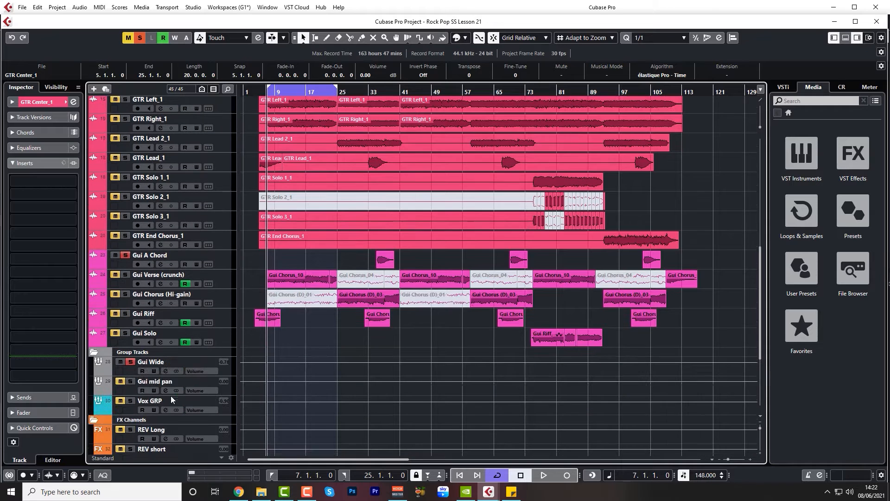
click(166, 371)
click(246, 224)
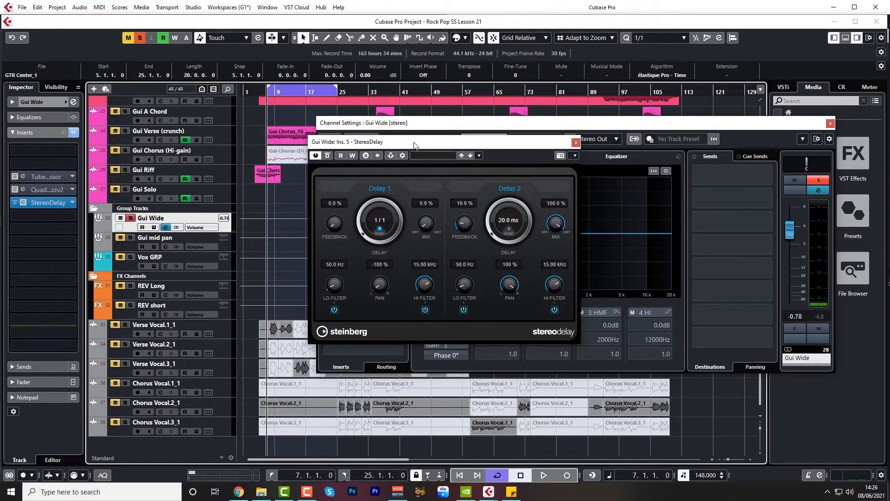
drag(412, 148, 417, 147)
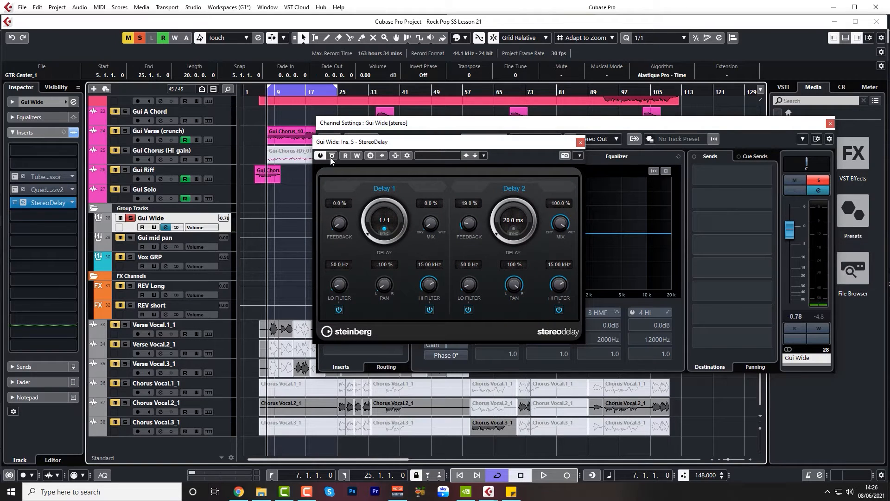
Step: Play the guitar through Gui Wide, compare StereoDelay bypassed and active, and close the plug-in and channel settings
key(space)
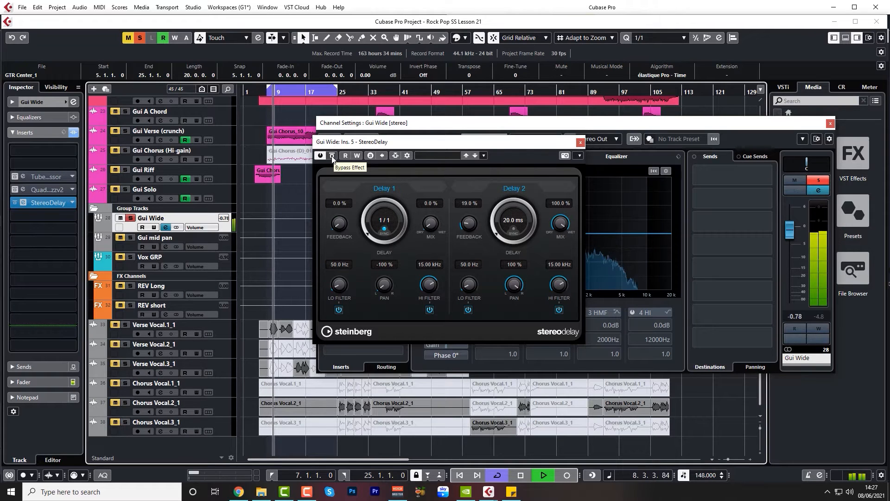
click(332, 156)
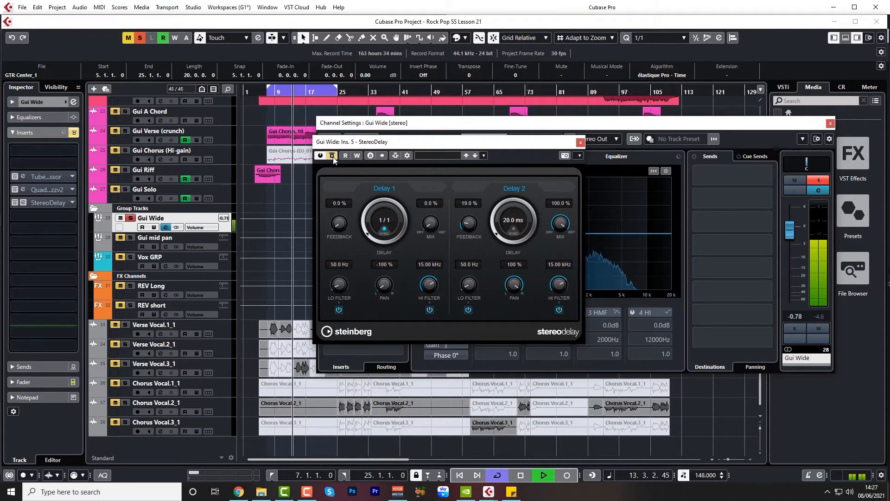
click(332, 157)
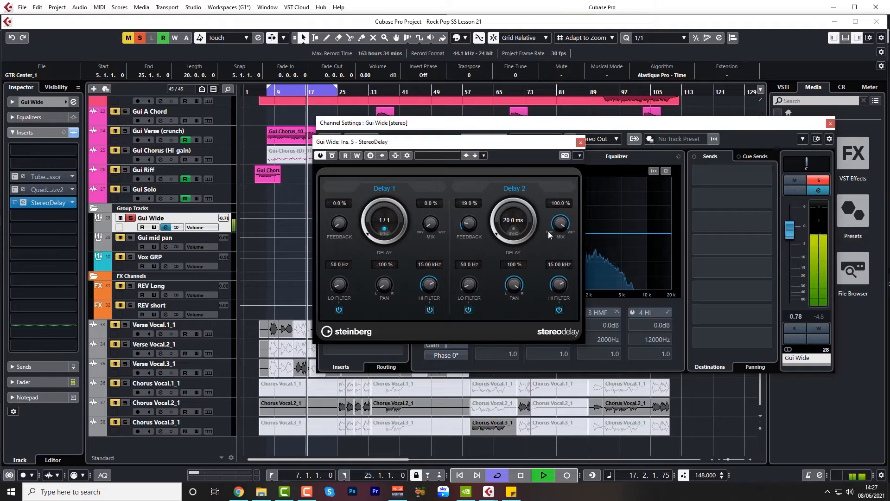
key(space)
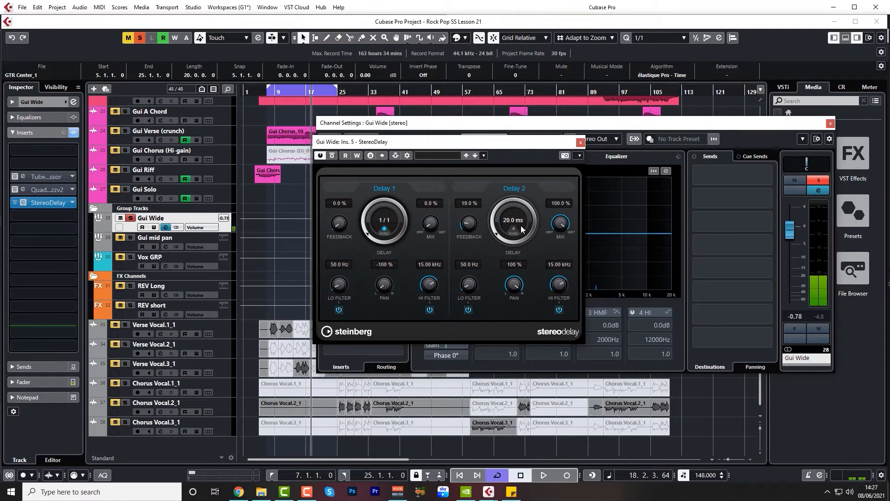
click(581, 142)
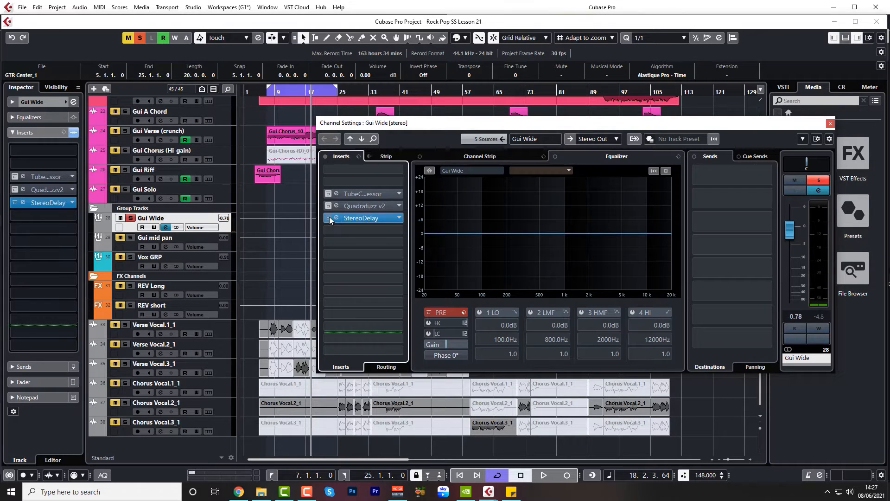
click(830, 124)
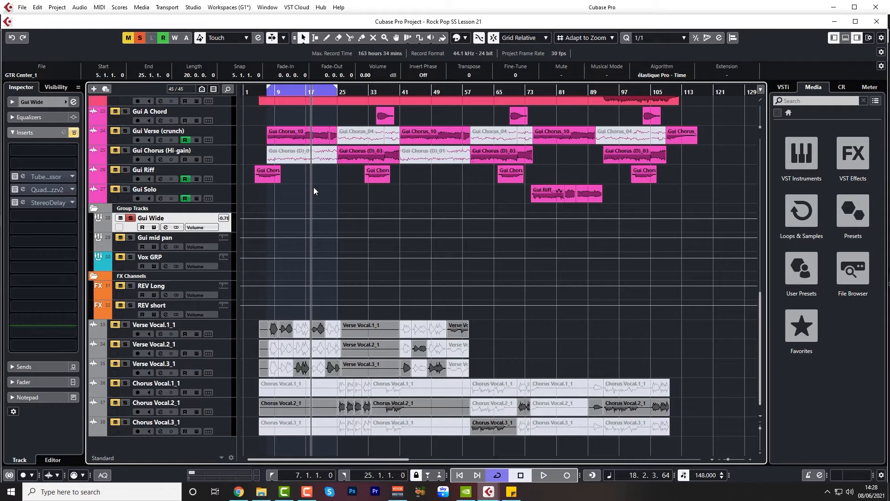
Step: Route the output of the GTR Center_1 track back to Stereo Out in the MixConsole
scroll(273, 292, up, 15)
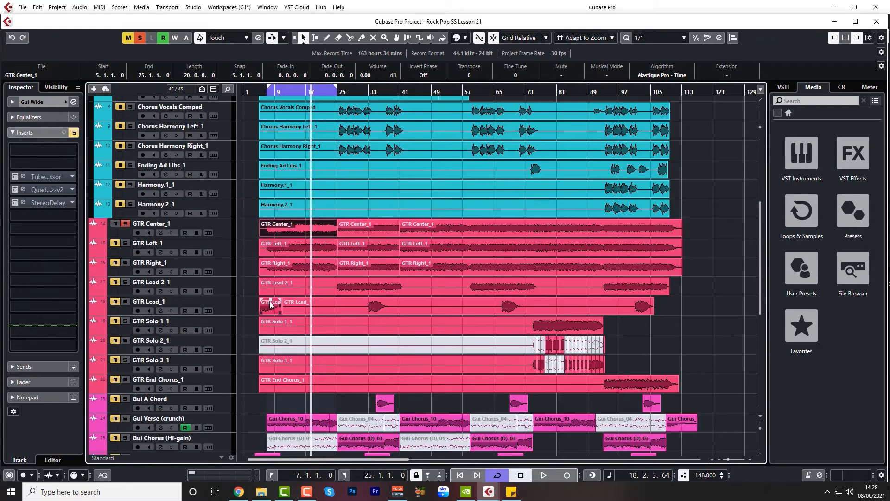
scroll(272, 304, down, 5)
click(221, 284)
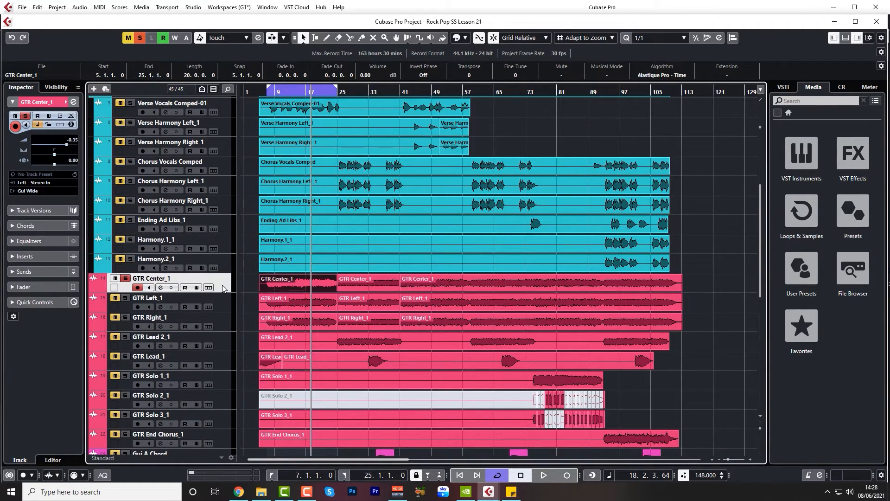
key(F3)
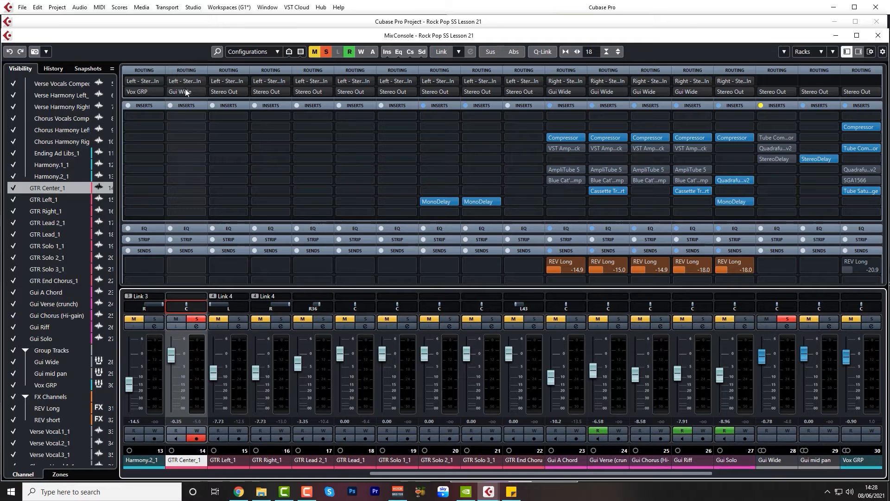
click(189, 92)
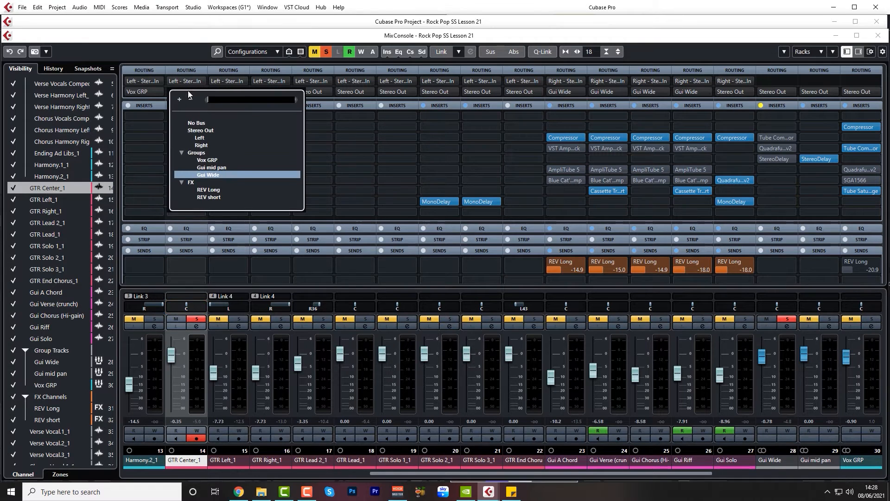
click(201, 130)
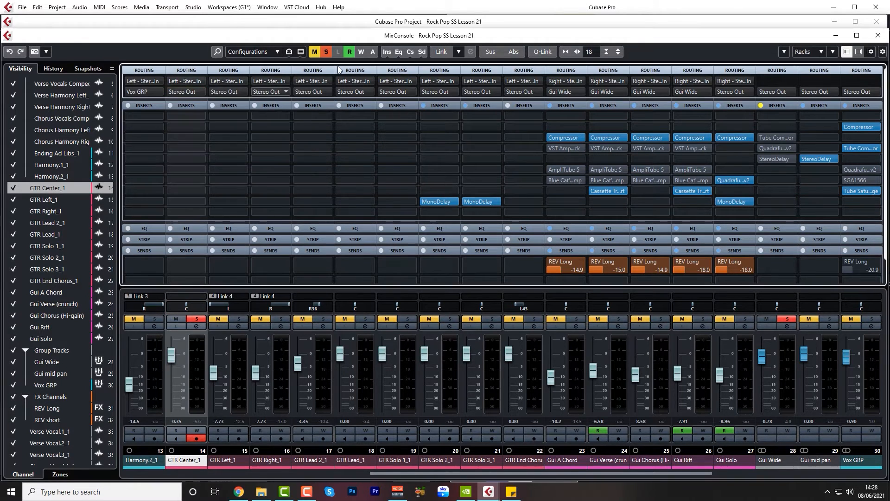
key(F3)
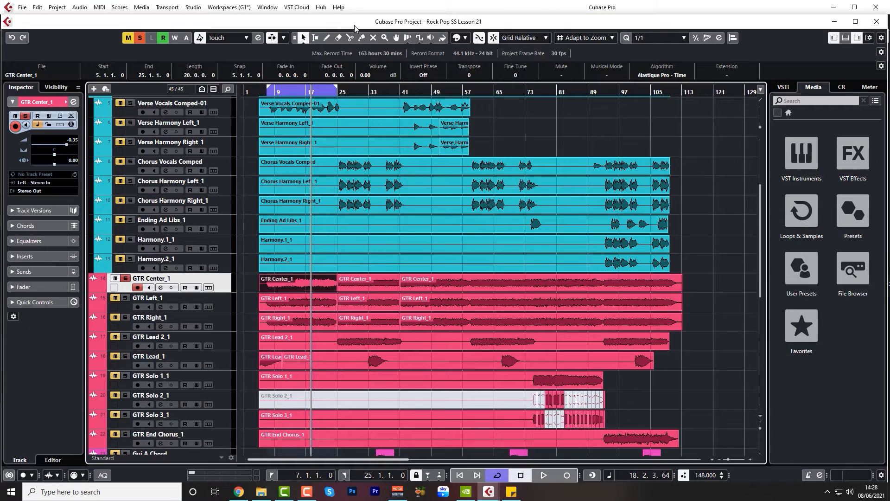
Step: Duplicate the GTR Center_1 track, then pan the original hard left and the duplicate hard right
right_click(226, 288)
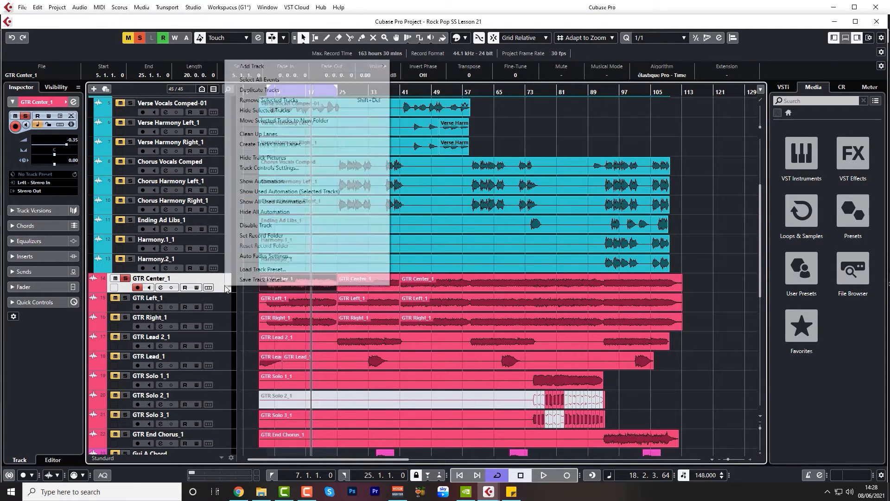
click(258, 90)
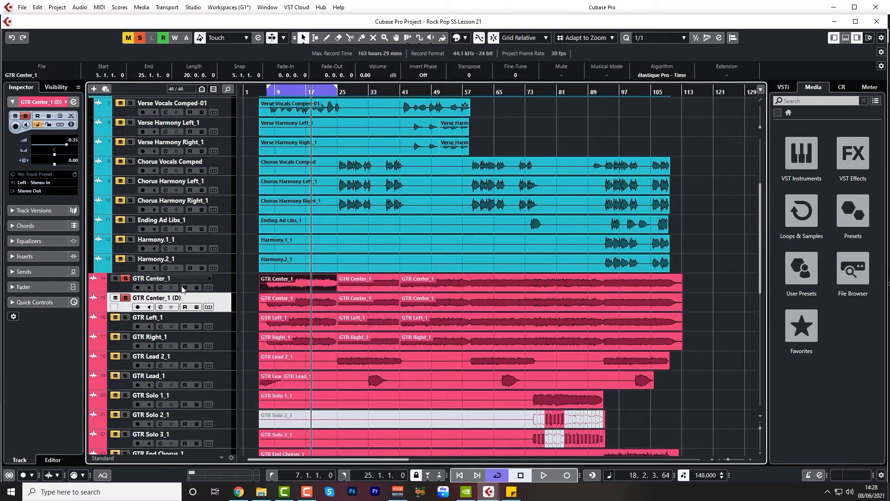
click(221, 290)
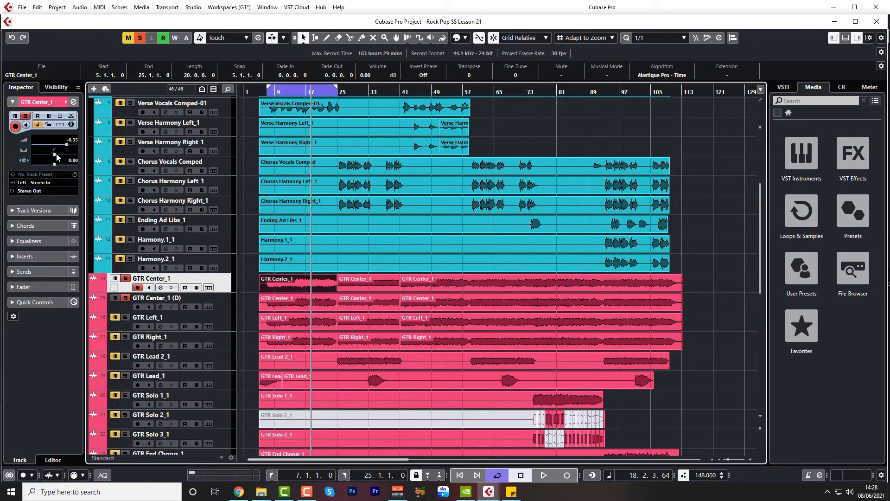
drag(56, 157, 32, 158)
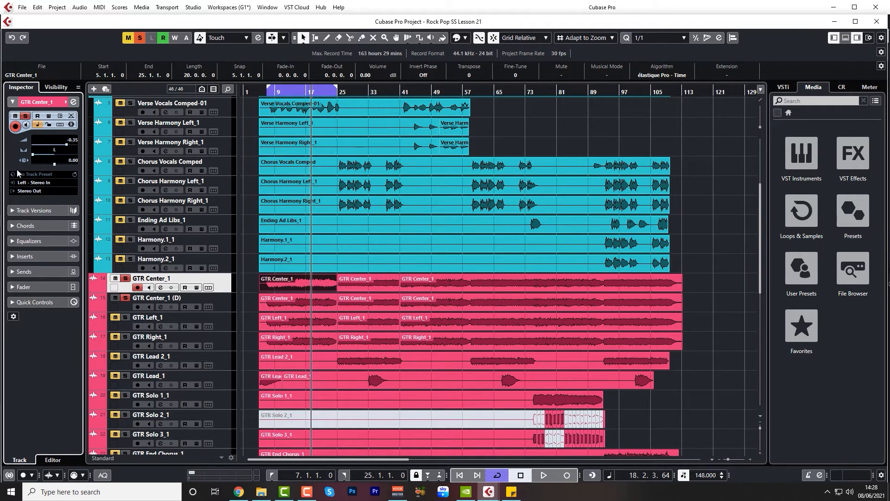
click(219, 303)
drag(54, 156, 83, 160)
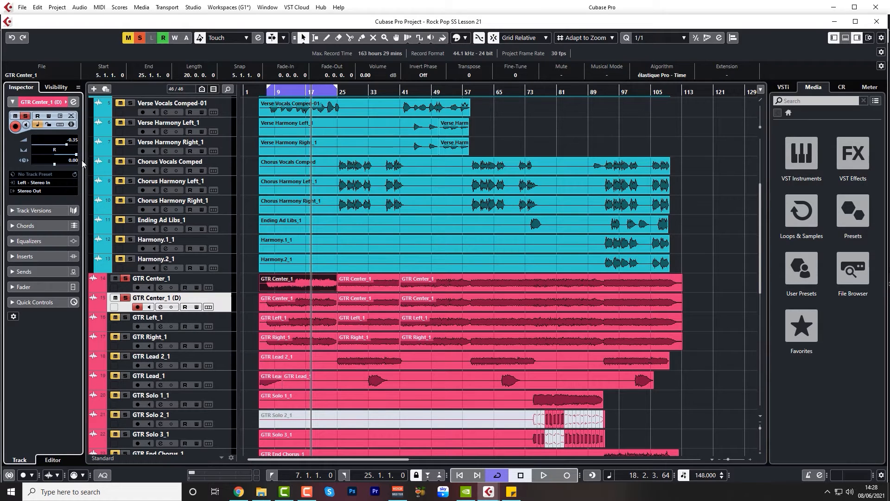
Step: Play the two hard-panned guitar tracks from bar 7 to hear the result, and stop playback
click(268, 91)
key(space)
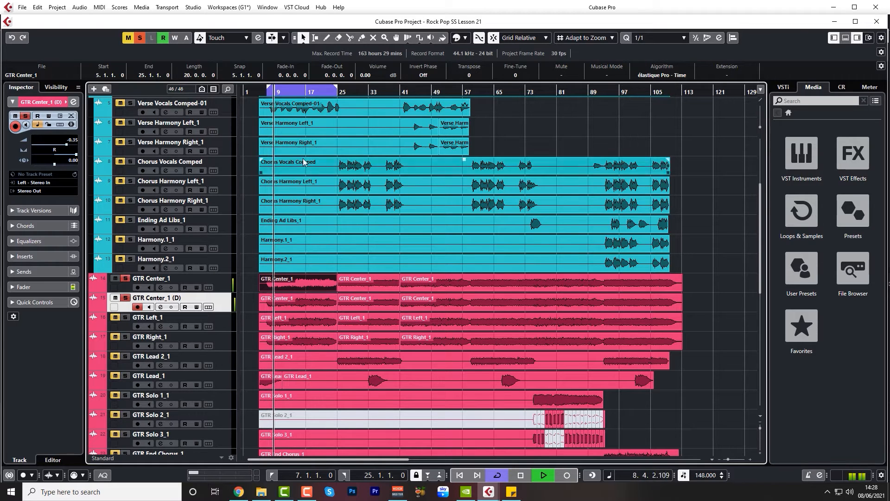
key(space)
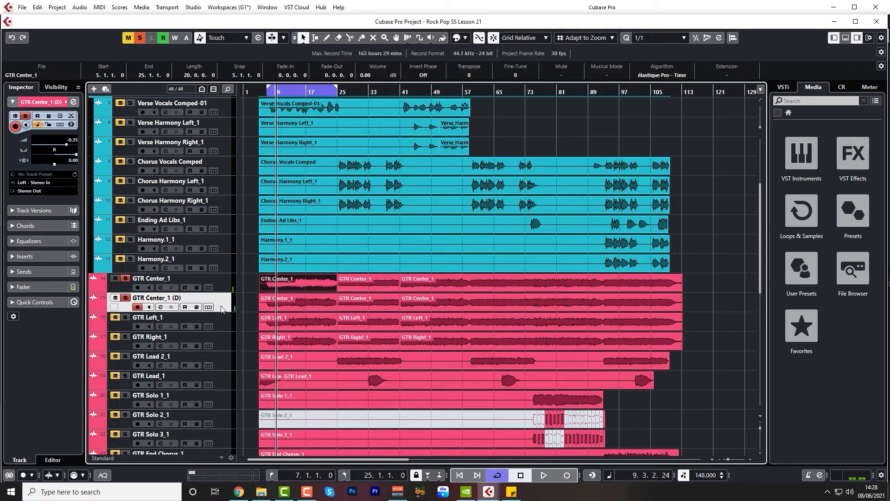
Step: Set the track delay of GTR Center_1 (D) to 20 ms and start playback from bar 7
double_click(71, 159)
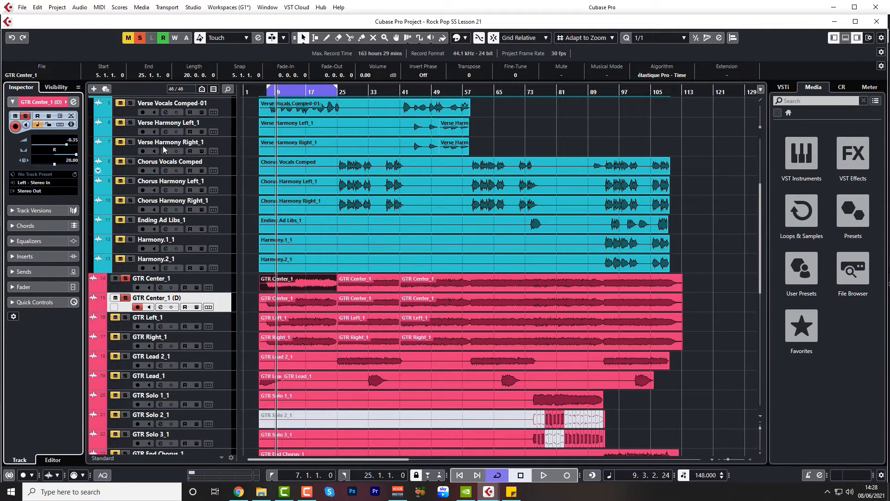
click(266, 94)
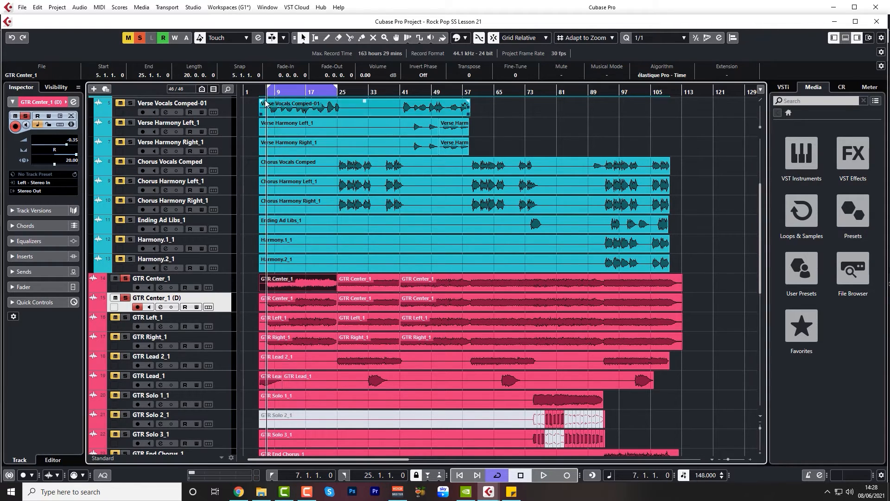
key(space)
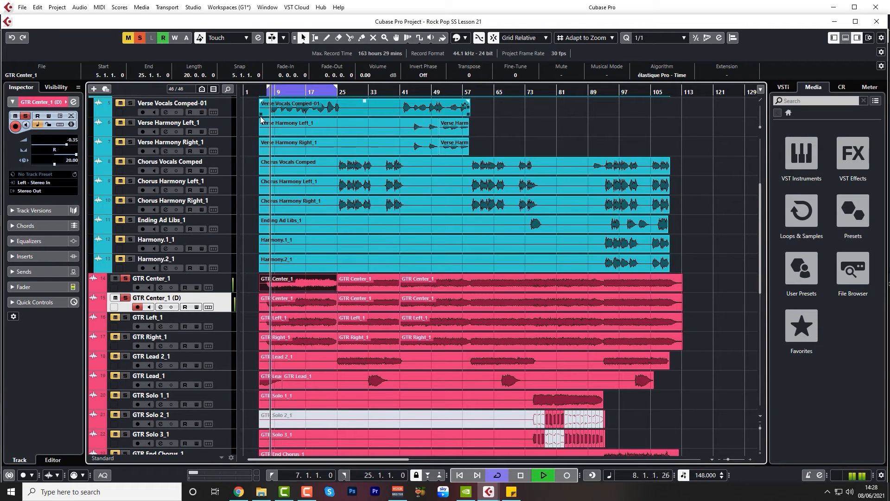
Step: Compare track delays of 0 and 20 ms on GTR Center_1 (D) during playback, stop, and reset the delay to 0
click(70, 160)
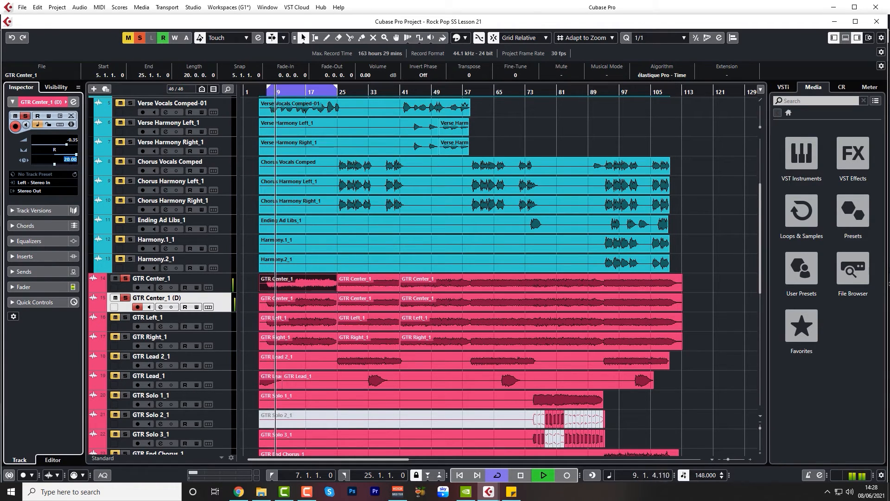
text(0)
key(Return)
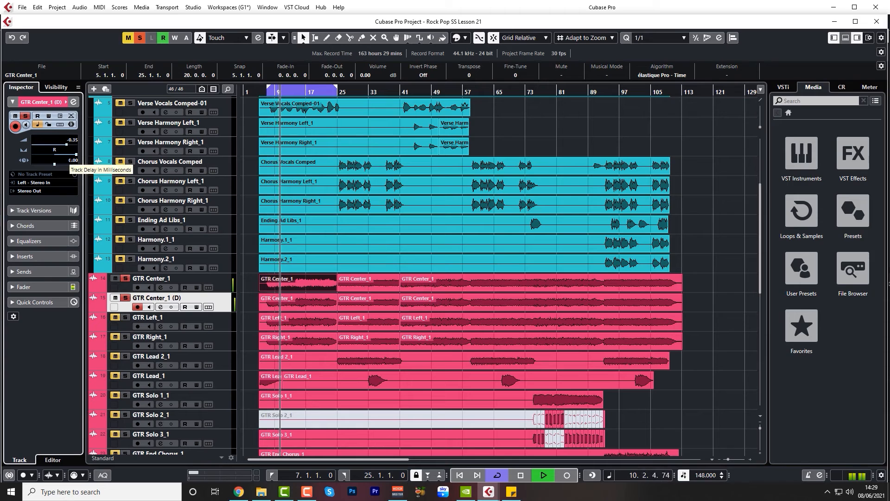
click(70, 160)
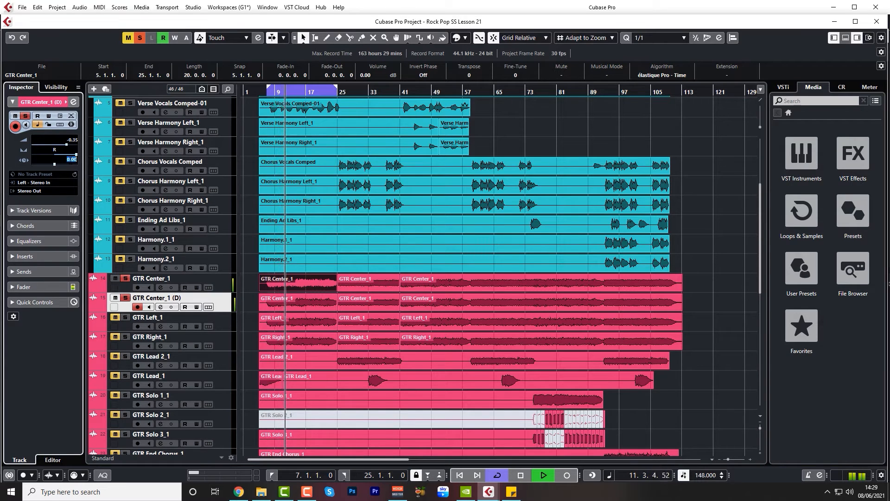
text(20)
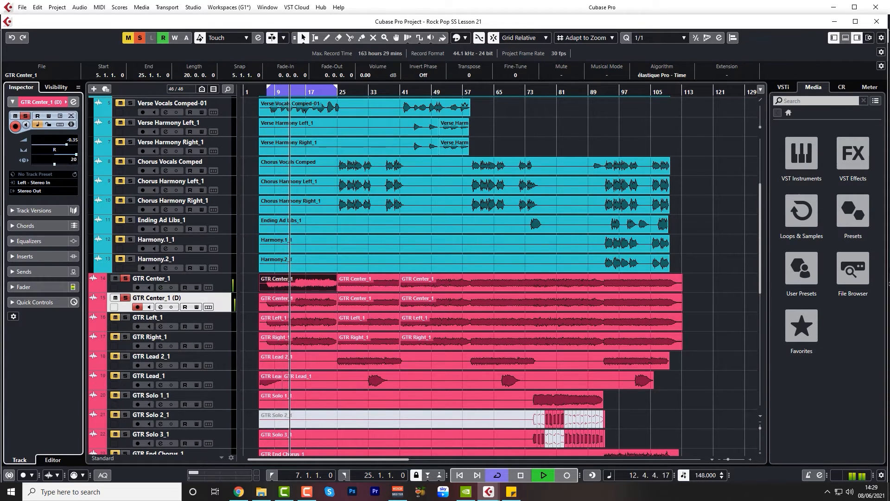
key(Return)
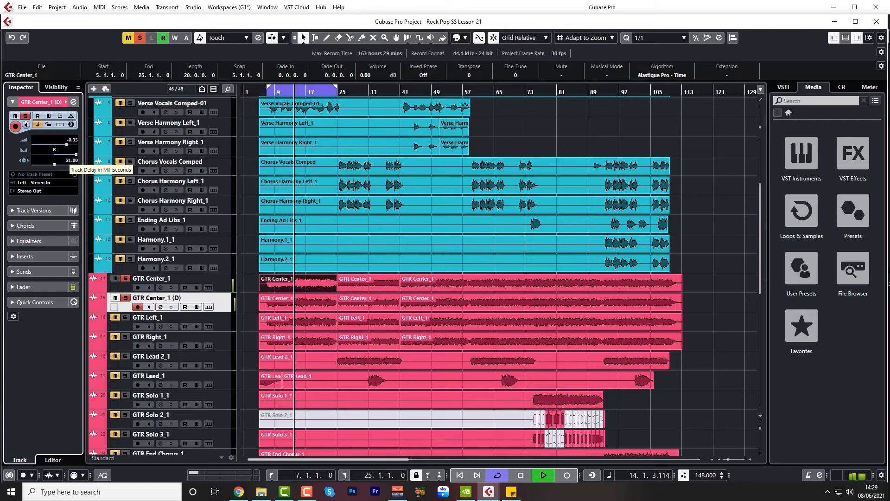
key(space)
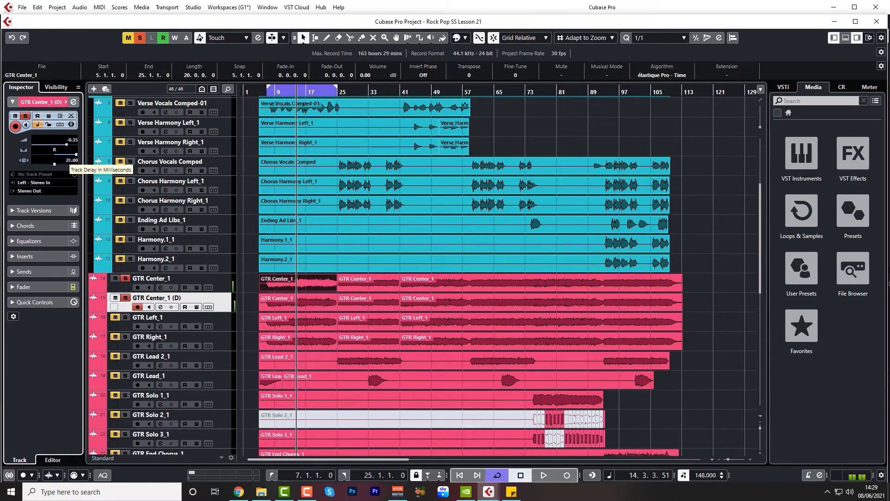
double_click(70, 163)
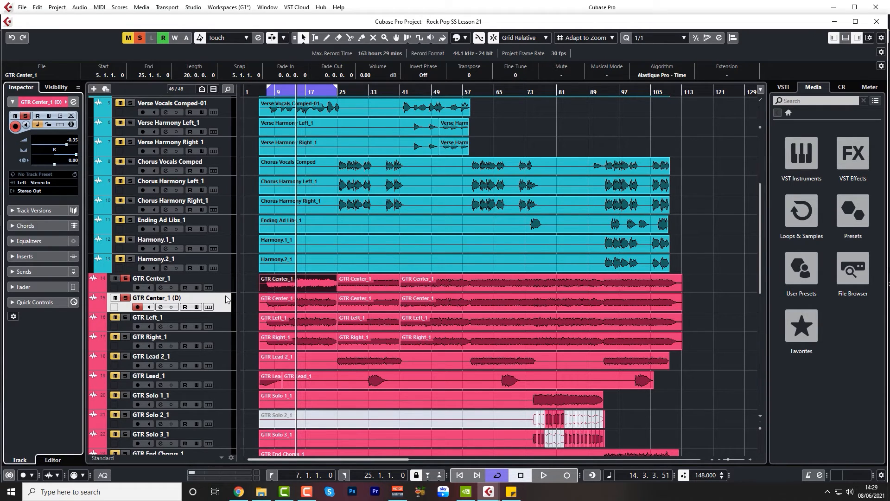
Step: Open the channel settings of GTR Center_1 (D) and boost EQ band 3 by 7.7 dB at 2326 Hz with Q 0.4
click(161, 307)
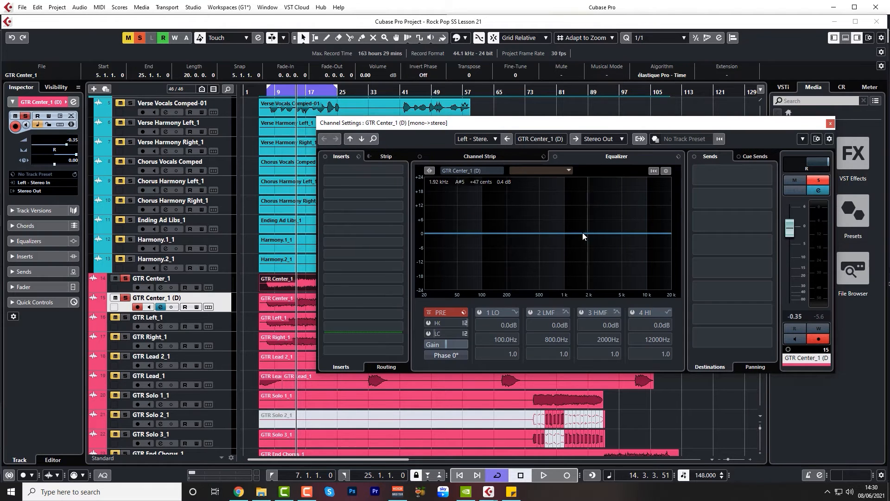
drag(585, 234, 594, 215)
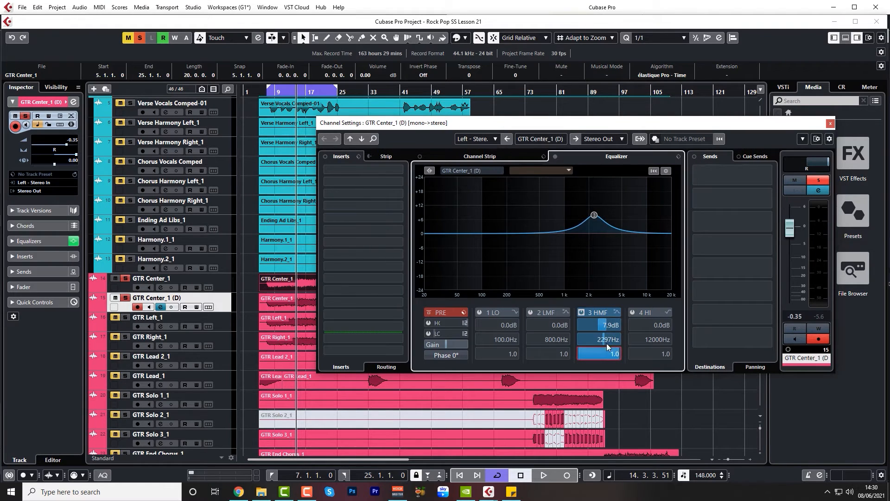
scroll(606, 346, down, 6)
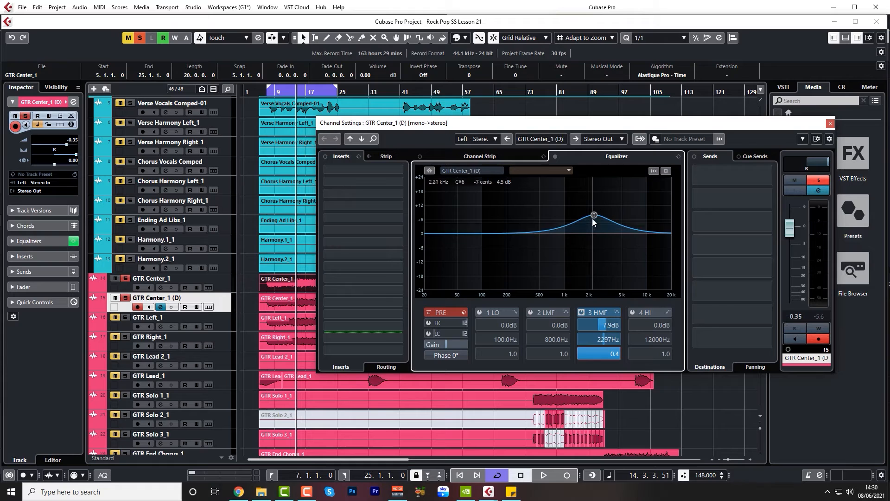
drag(594, 220, 594, 216)
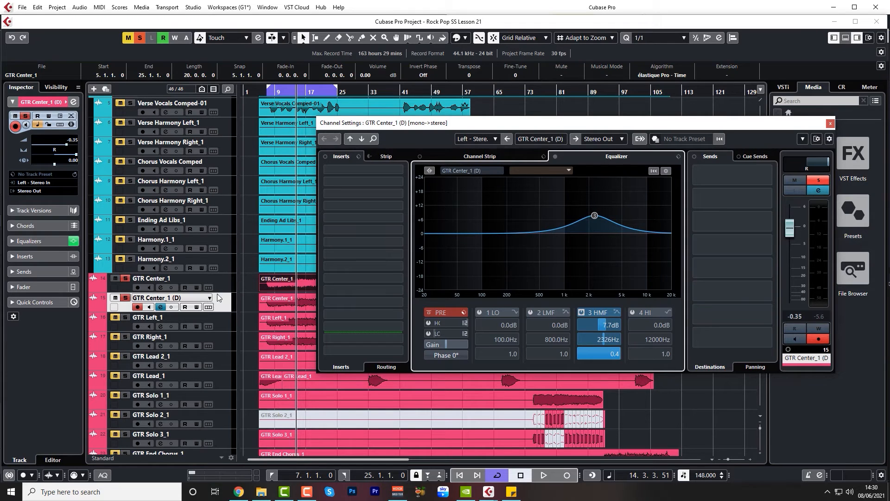
Step: On GTR Center_1, boost EQ band 2 by 8.1 dB at 214.3 Hz, Q 0.5, and cut band 3 by 7.7 dB at 2789 Hz, Q 0.4
click(227, 284)
click(511, 234)
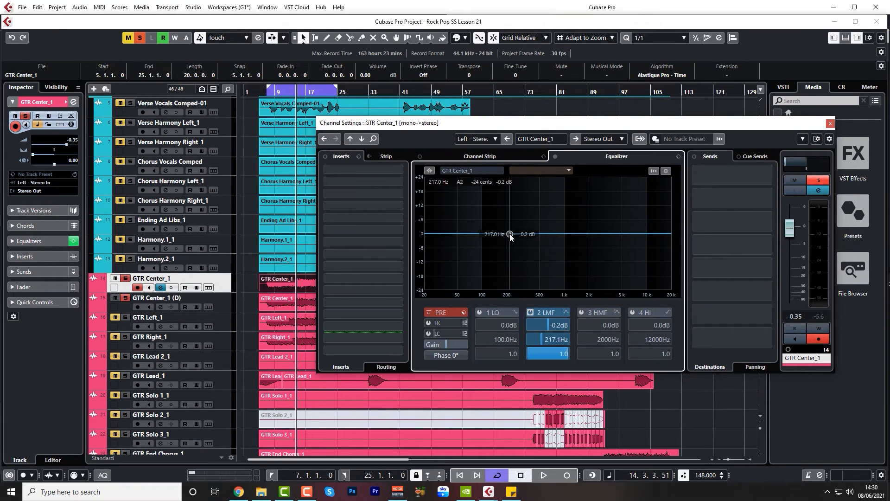
drag(511, 234, 509, 214)
click(593, 232)
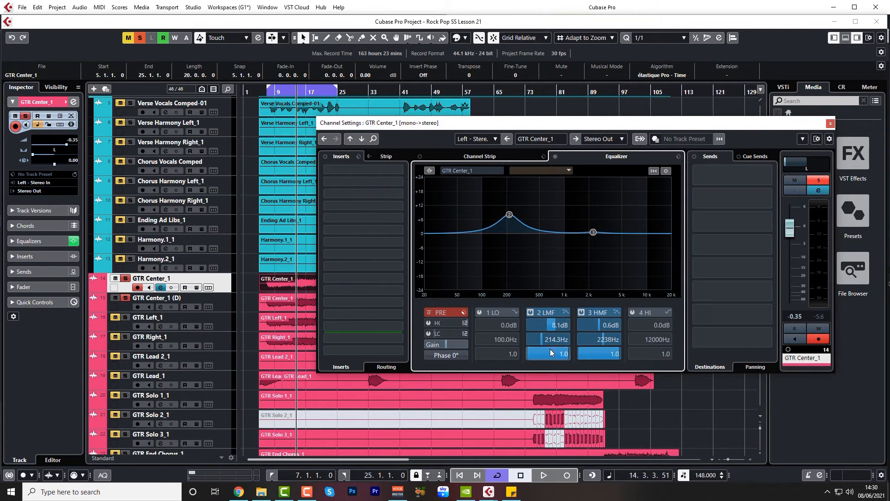
mouse_move(550, 349)
mouse_down()
mouse_move(558, 327)
mouse_move(552, 346)
mouse_up()
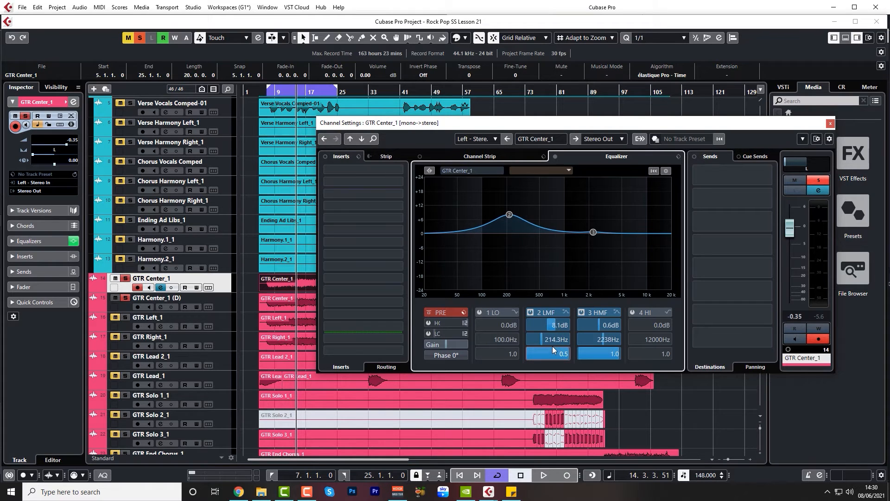
drag(593, 232, 601, 254)
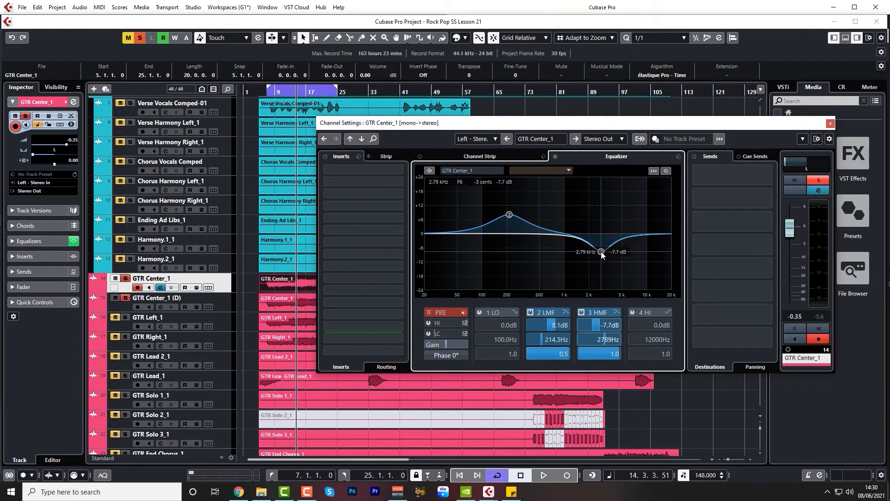
mouse_move(603, 348)
mouse_down()
mouse_move(604, 359)
mouse_move(604, 351)
mouse_up()
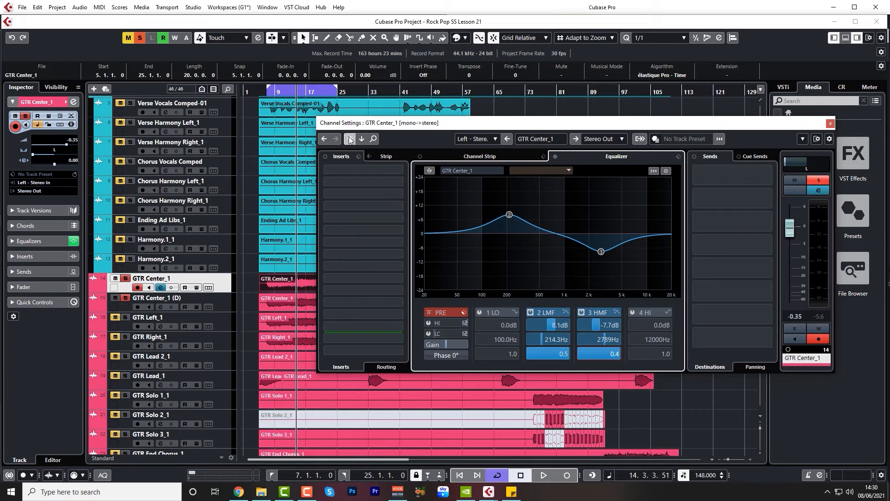
Step: On GTR Center_1 (D), cut EQ band 2 by 7.3 dB at 157 Hz with Q 0.6
click(362, 138)
drag(499, 250, 498, 251)
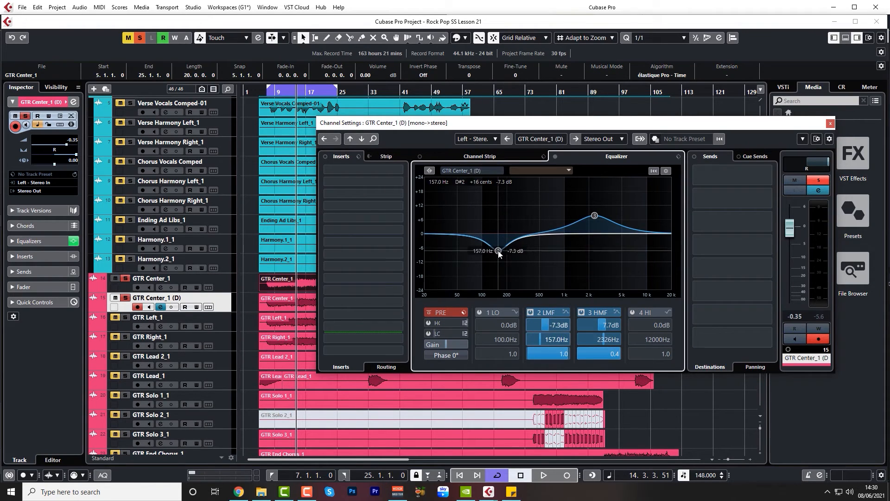
drag(561, 353, 561, 359)
Step: While playing the guitars, set GTR Center_1 (D) EQ band 3 to 3.5 dB at 2044 Hz and band 2 to -5.3 dB at 153 Hz
key(space)
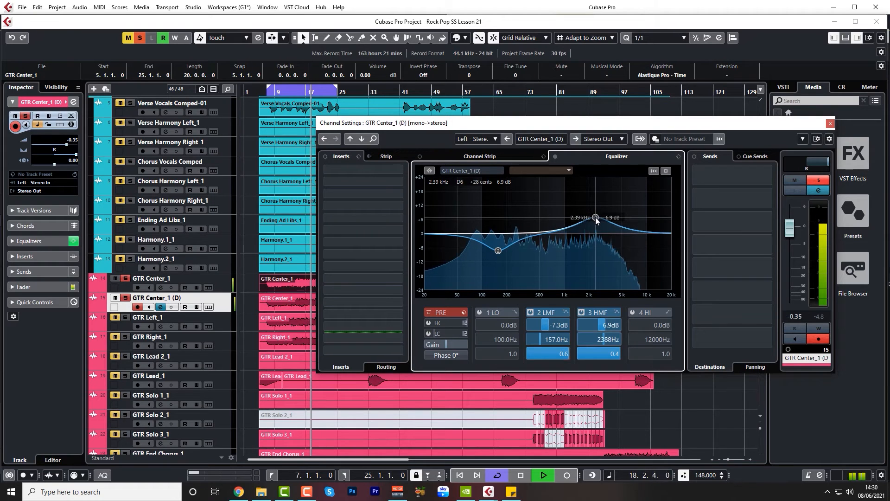
drag(596, 215, 596, 227)
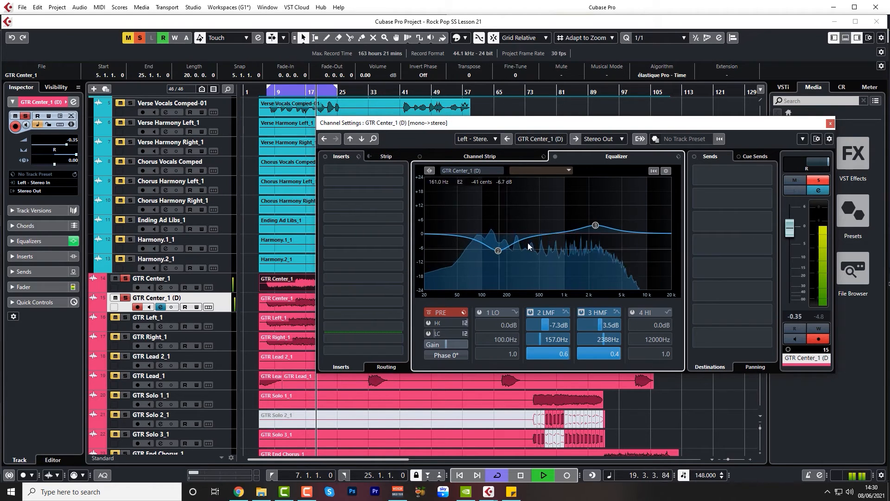
key(space)
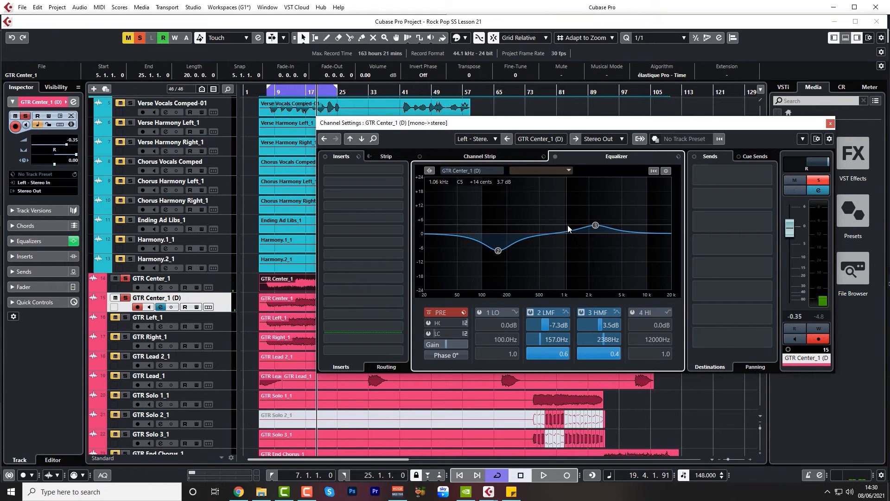
key(space)
mouse_move(596, 227)
mouse_down()
mouse_move(602, 207)
mouse_move(600, 226)
mouse_move(590, 227)
mouse_up()
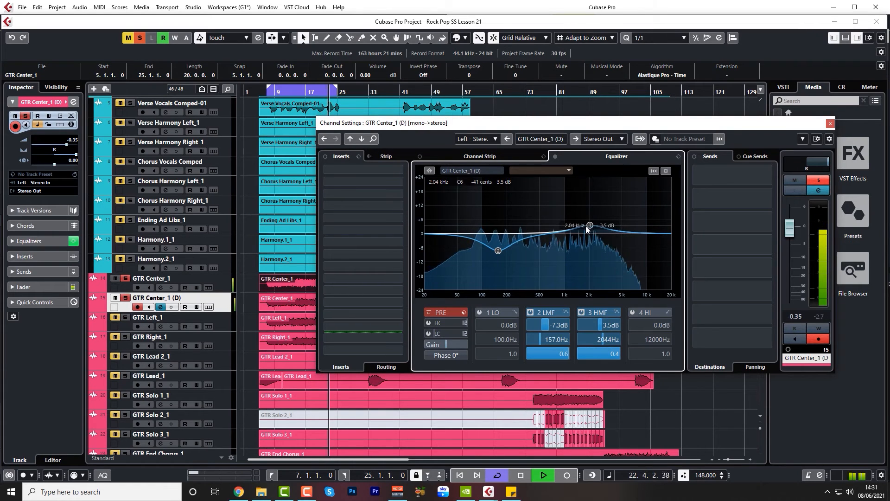
drag(497, 250, 497, 246)
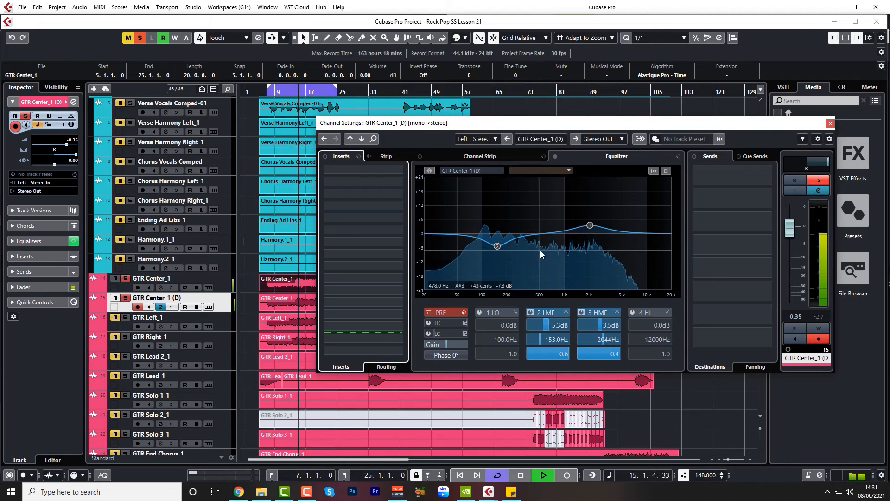
Step: Set EQ band 2 of GTR Center_1 to 3.7 dB at 176.4 Hz and listen to the result
key(Up)
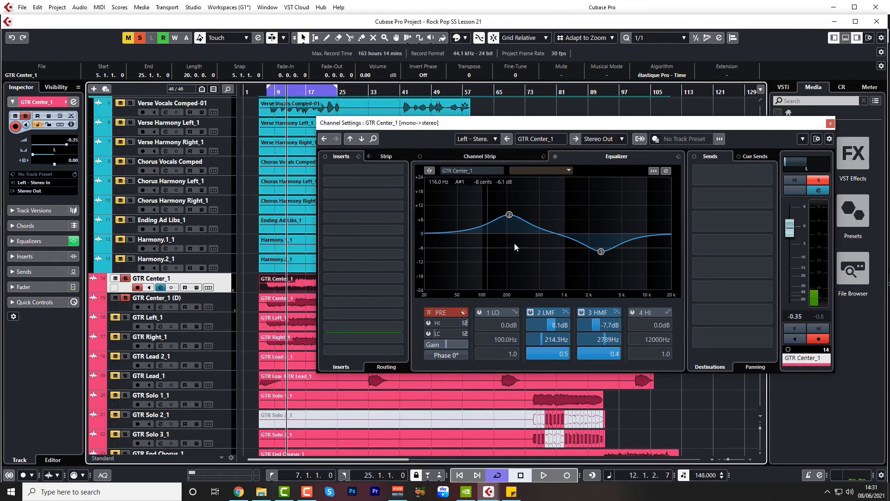
drag(511, 213, 503, 227)
key(space)
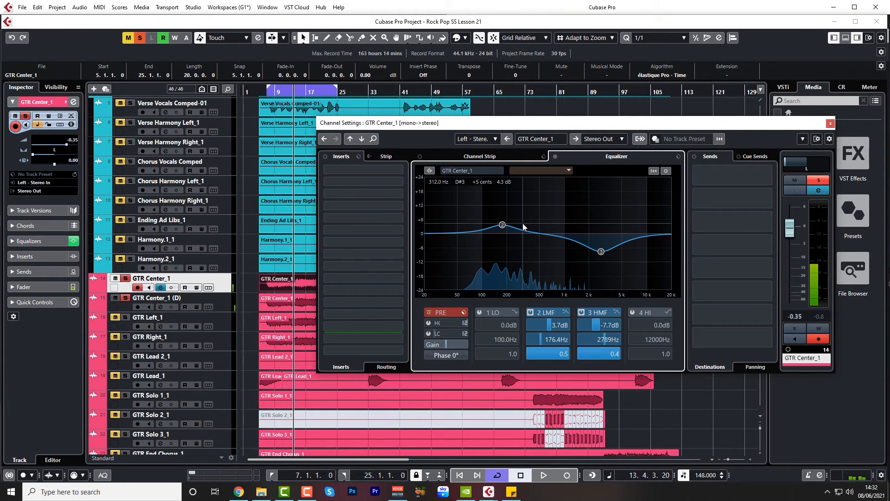
Step: On GTR Center_1, set the track delay to 15 and, during playback, set EQ band 3 to -5.7 dB at 2938 Hz
click(75, 161)
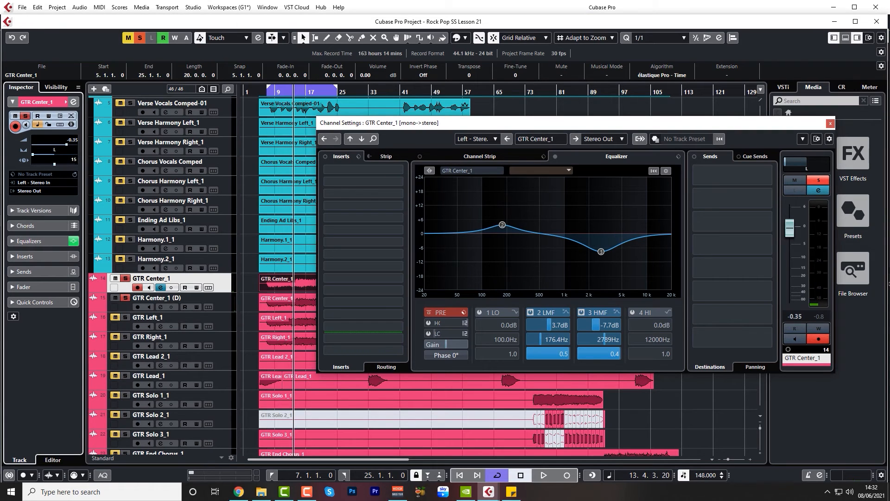
text(15)
key(Return)
key(space)
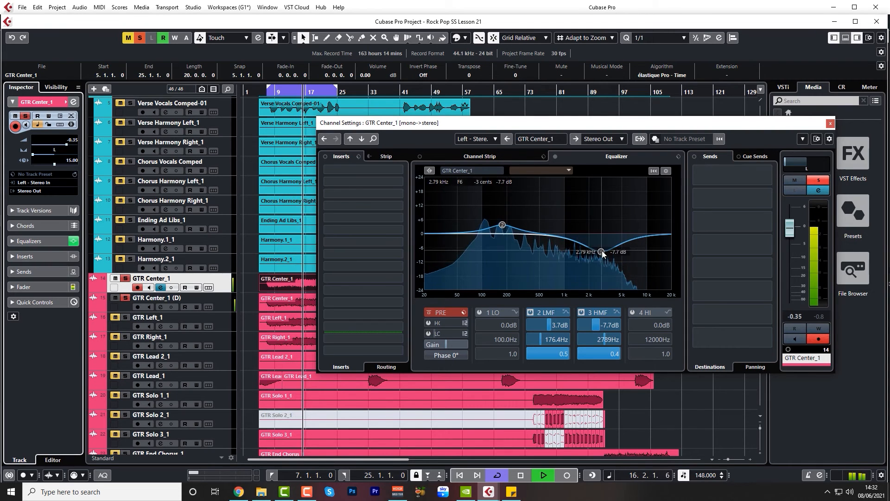
drag(601, 251, 603, 247)
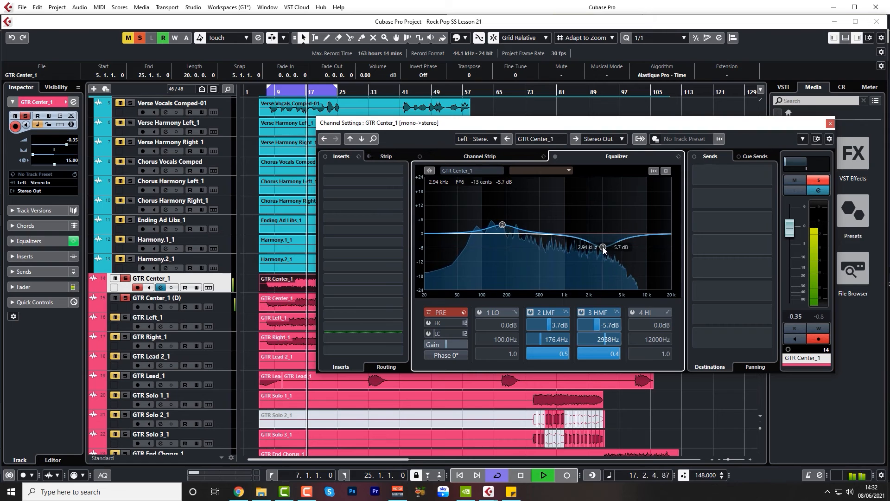
Step: On GTR Center_1 (D), set EQ band 3 to 3.7 dB at 2044 Hz and band 2 to -5.7 dB at 174.2 Hz during playback
click(225, 300)
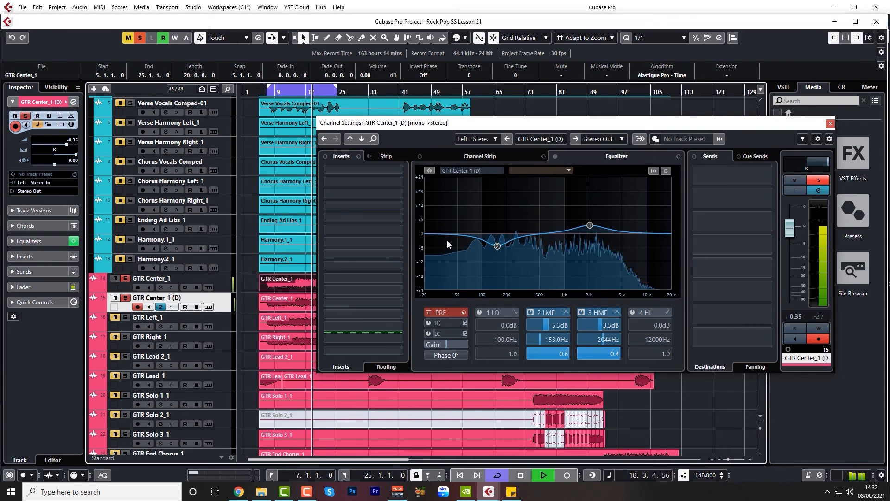
drag(587, 227, 589, 225)
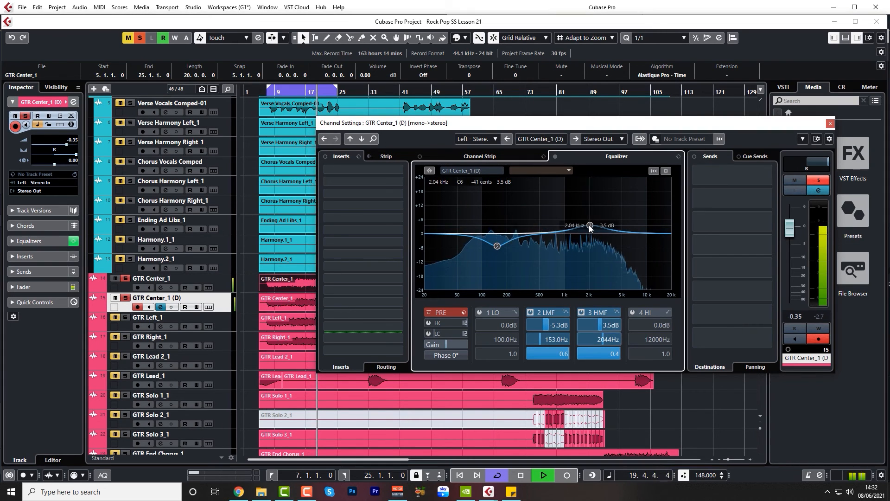
drag(497, 246, 503, 246)
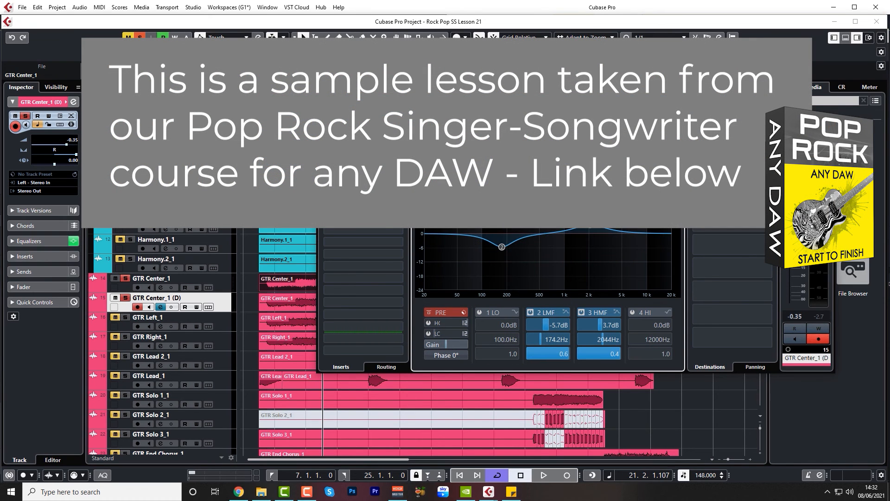
Step: Undo the duplication of GTR Center_1 together with its pan, delay and EQ changes, and select the original GTR Center_1 track
click(825, 131)
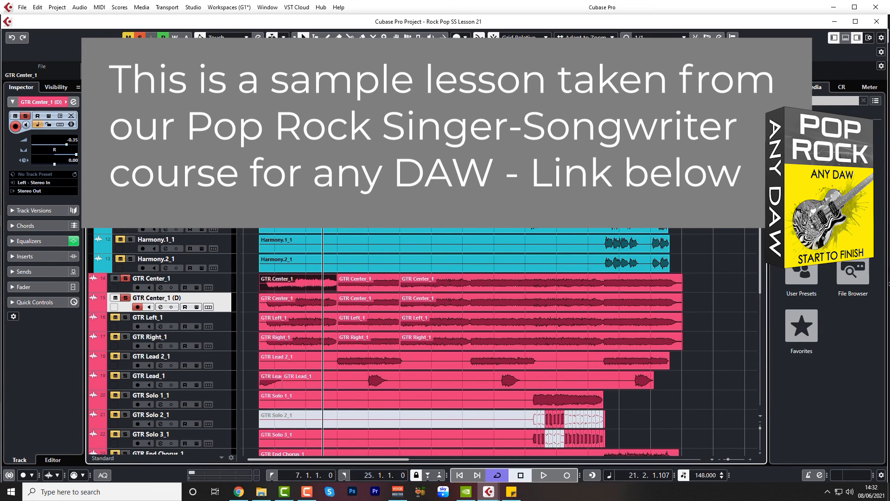
key(ctrl+z)
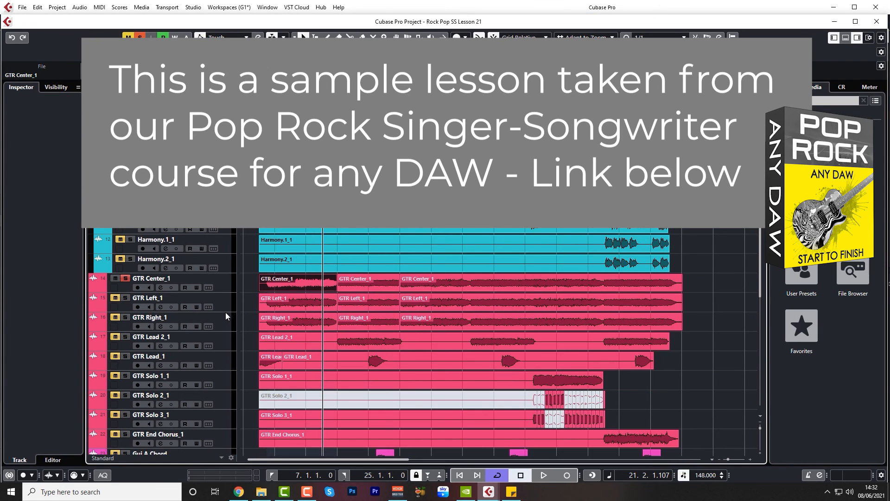
click(227, 287)
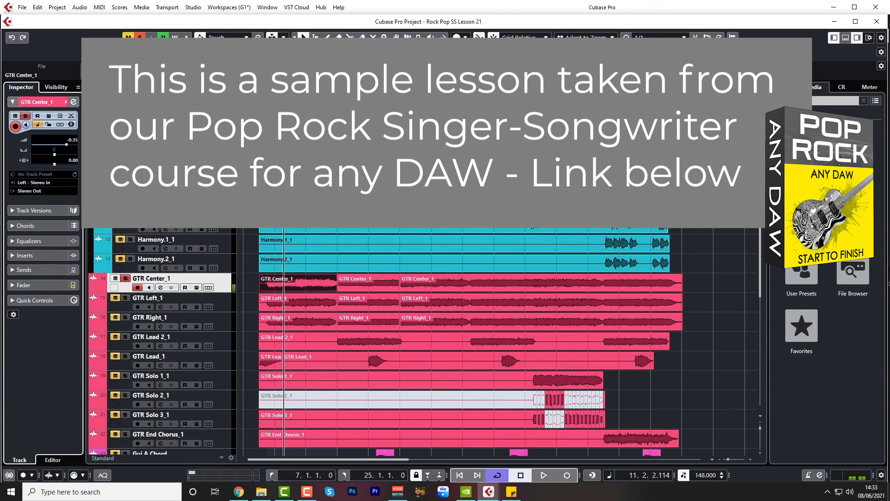
click(358, 318)
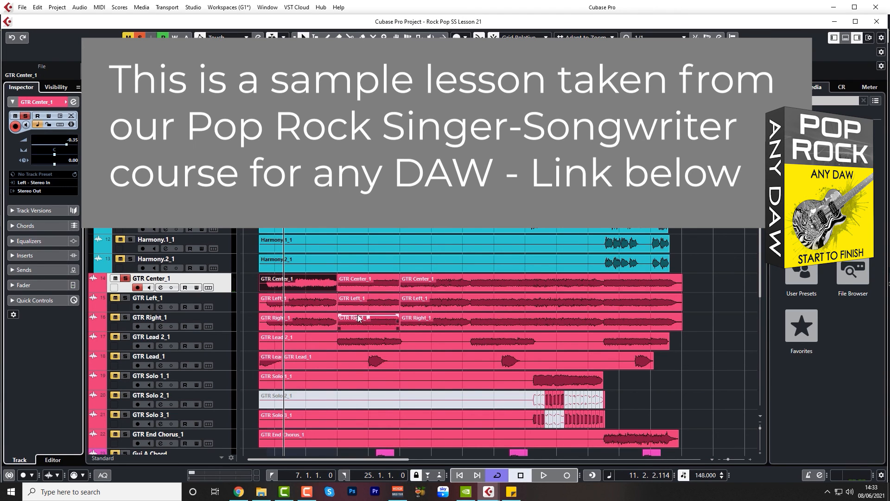